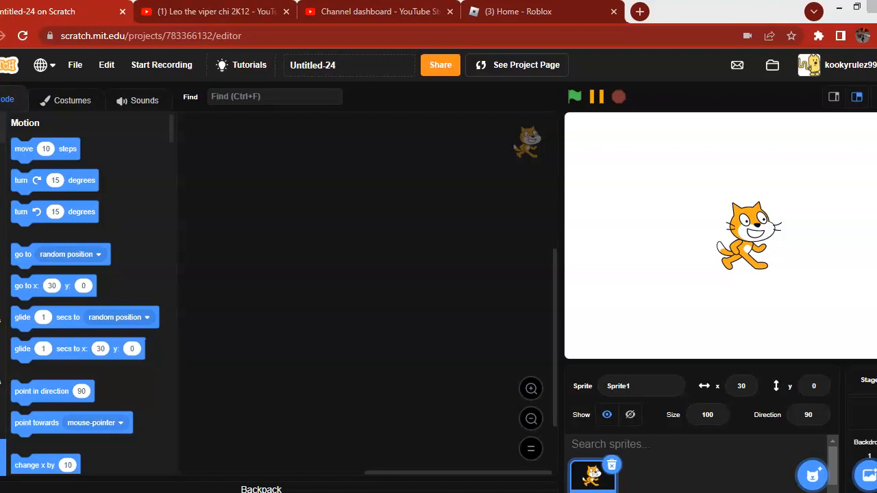
Step: Review the addons enabled for this tab in the Scratch Addons extension
{"action": "scroll", "coordinate": [107, 182], "scroll_direction": "down", "scroll_amount": 10}
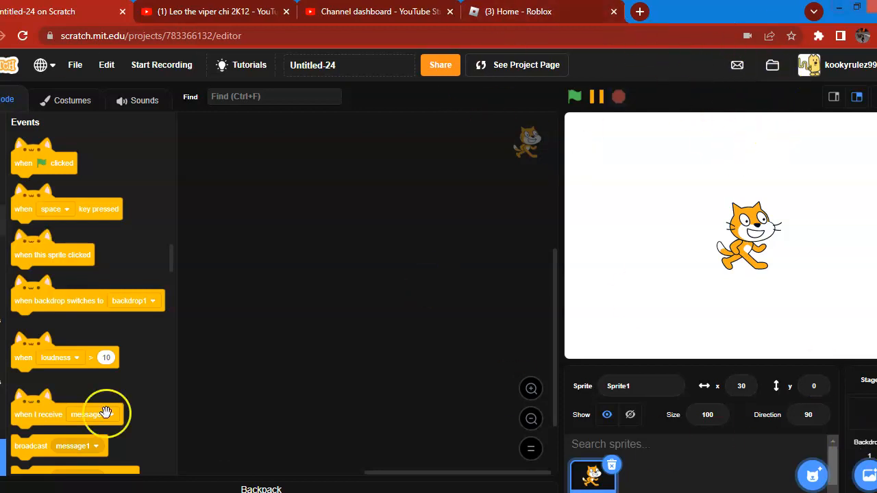
{"action": "left_click", "coordinate": [818, 35]}
{"action": "left_click", "coordinate": [691, 133]}
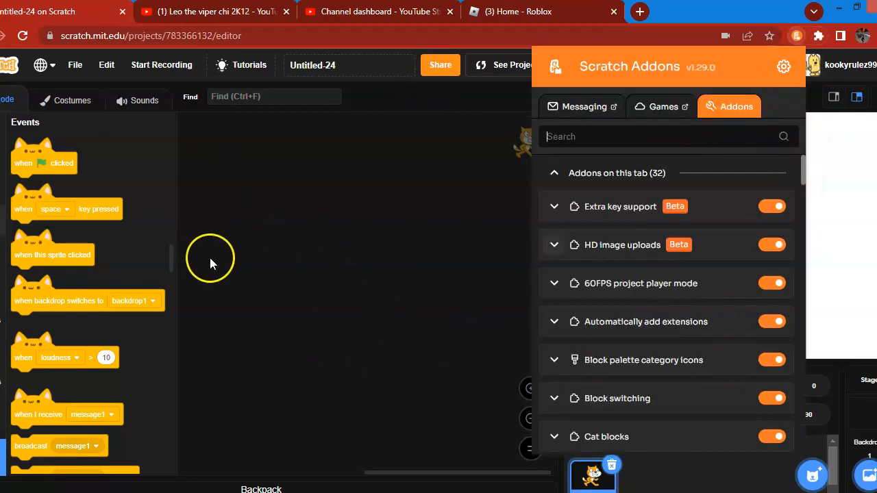
{"action": "left_click", "coordinate": [363, 312]}
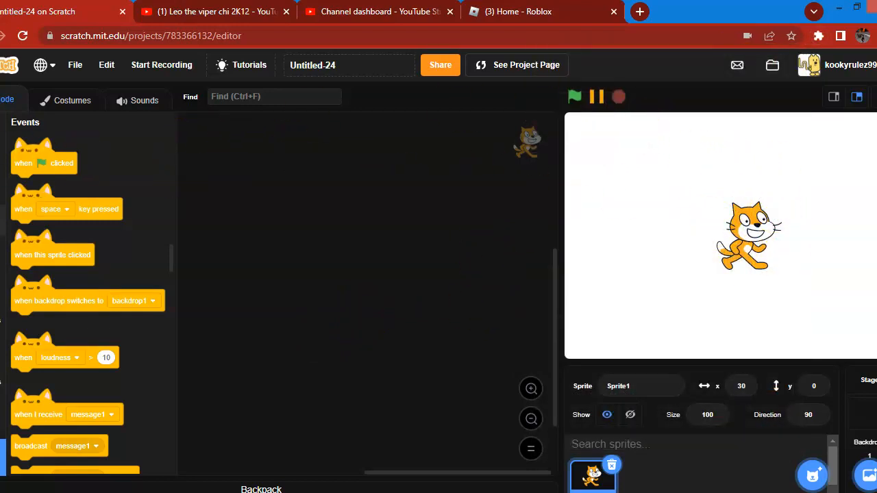
Step: Open the cat's costume1 in the costume editor with the Reshape tool
{"action": "left_click", "coordinate": [75, 100]}
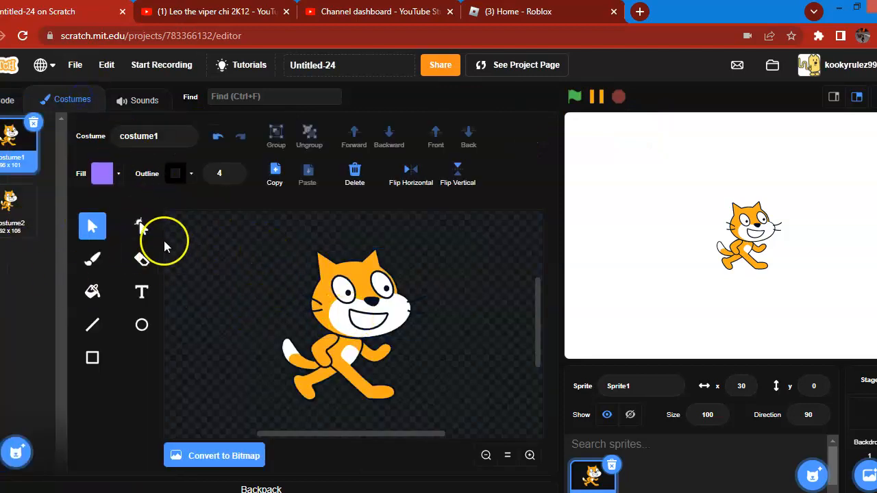
{"action": "left_click", "coordinate": [141, 226]}
{"action": "left_click", "coordinate": [354, 319]}
{"action": "left_click_drag", "start_coordinate": [353, 315], "coordinate": [233, 231]}
{"action": "left_click", "coordinate": [387, 316]}
{"action": "left_click_drag", "start_coordinate": [386, 321], "coordinate": [526, 182]}
{"action": "left_click", "coordinate": [389, 315]}
{"action": "left_click_drag", "start_coordinate": [372, 314], "coordinate": [420, 273]}
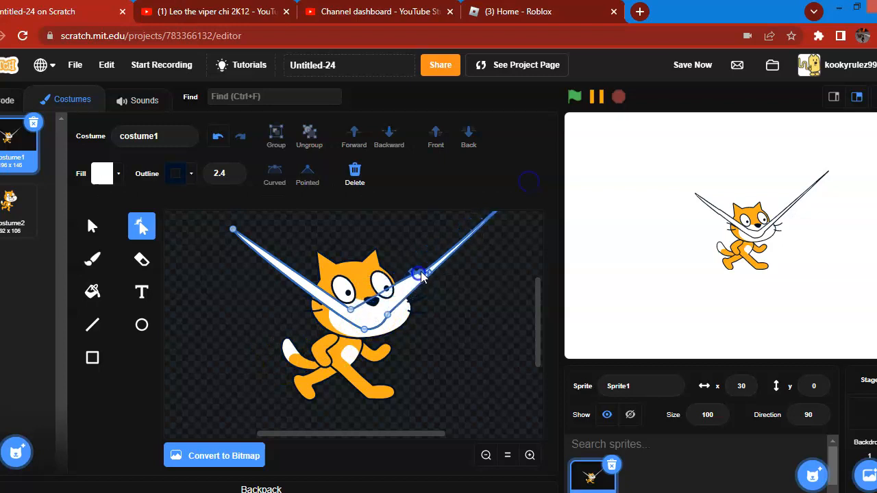
{"action": "left_click", "coordinate": [217, 138]}
{"action": "left_click", "coordinate": [216, 138]}
{"action": "left_click", "coordinate": [217, 137]}
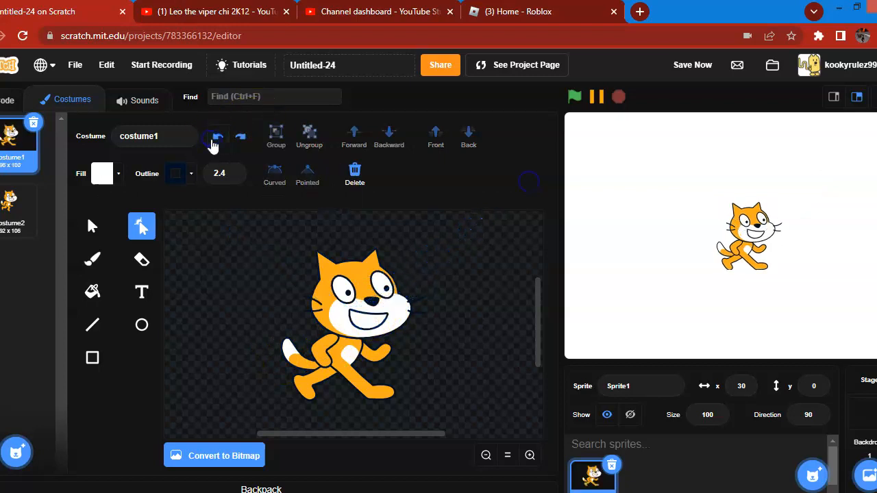
Step: In costume1, stretch the bottom of the cat's mouth down past its feet and move both pupils to the outer edges of the eyes
{"action": "left_click", "coordinate": [367, 333]}
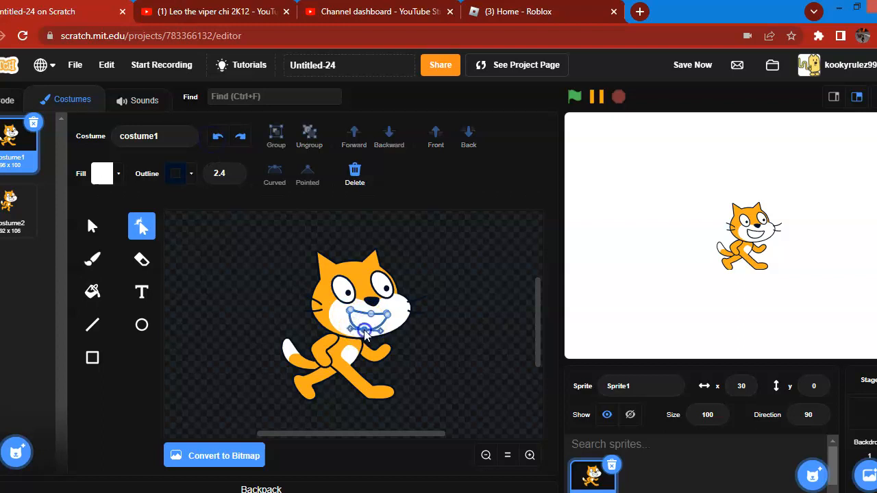
{"action": "left_click_drag", "start_coordinate": [367, 333], "coordinate": [348, 433]}
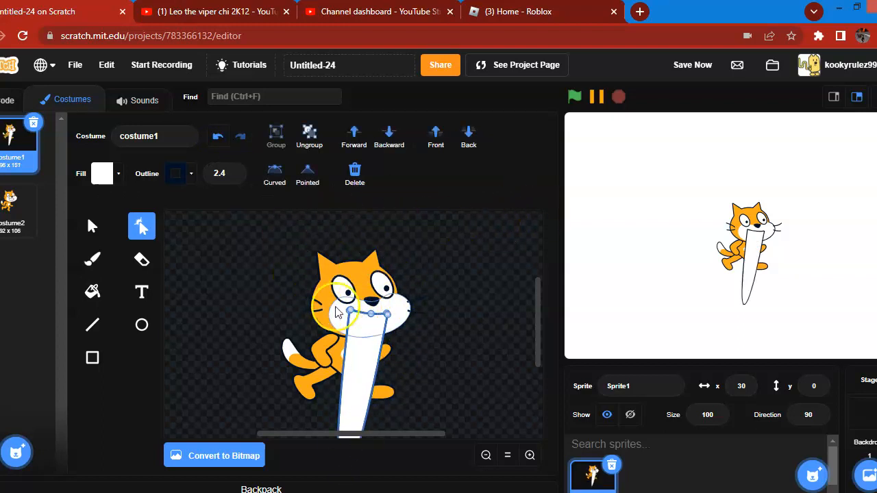
{"action": "left_click", "coordinate": [333, 281]}
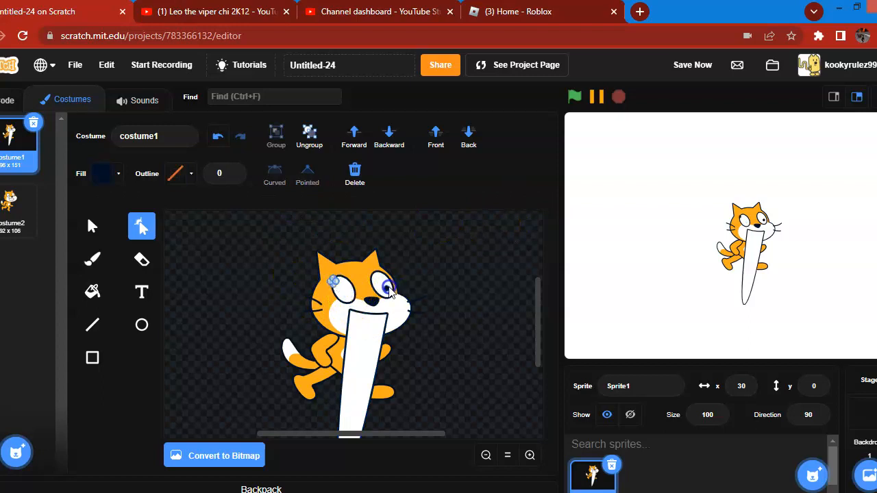
{"action": "left_click", "coordinate": [415, 299]}
Step: Rotate and raise the arm near the tail in costume1, and tuck the other arm behind the stretched mouth
{"action": "left_click", "coordinate": [325, 364]}
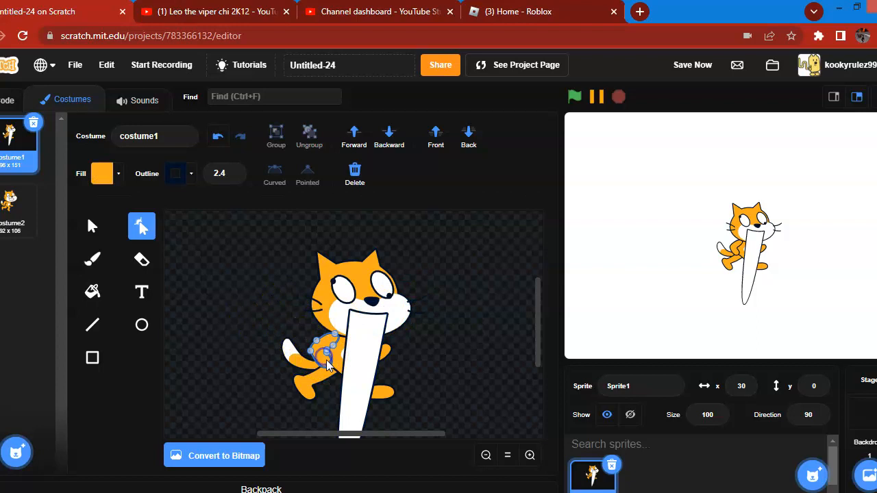
{"action": "left_click", "coordinate": [93, 259]}
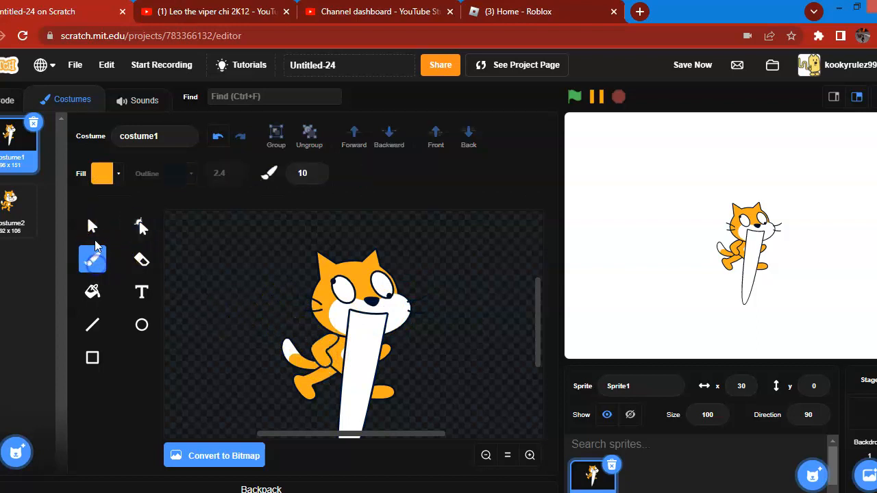
{"action": "left_click", "coordinate": [93, 226]}
{"action": "left_click", "coordinate": [317, 356]}
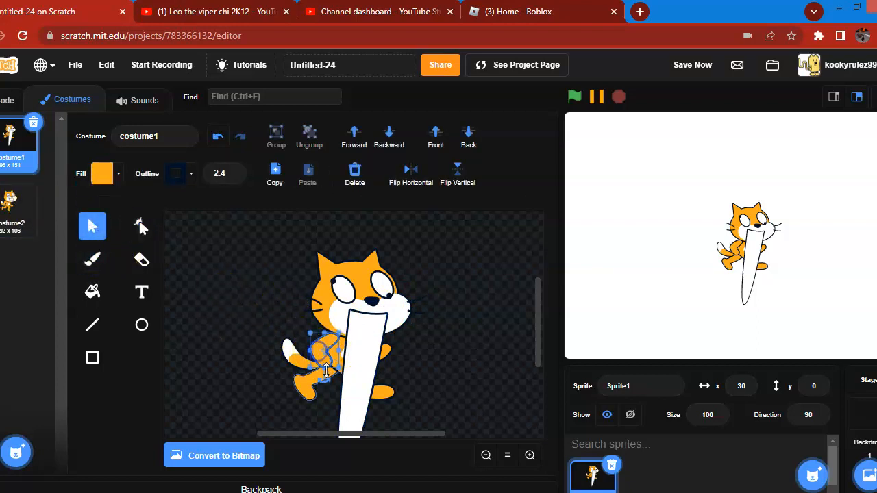
{"action": "left_click_drag", "start_coordinate": [325, 382], "coordinate": [287, 208]}
{"action": "left_click_drag", "start_coordinate": [291, 338], "coordinate": [322, 335]}
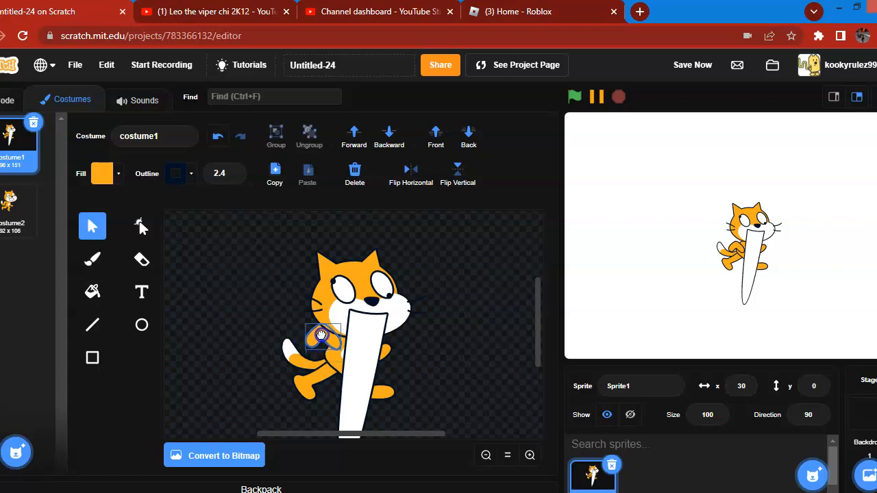
{"action": "left_click", "coordinate": [384, 353]}
{"action": "left_click_drag", "start_coordinate": [373, 374], "coordinate": [419, 377]}
{"action": "left_click", "coordinate": [431, 315]}
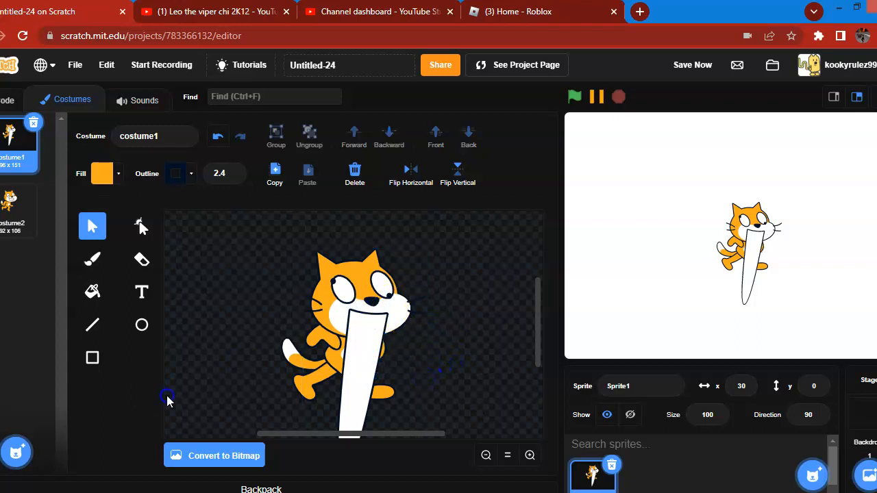
Step: In costume2, reshape the cat's mouth by pulling its bottom point down below the feet
{"action": "left_click", "coordinate": [14, 205]}
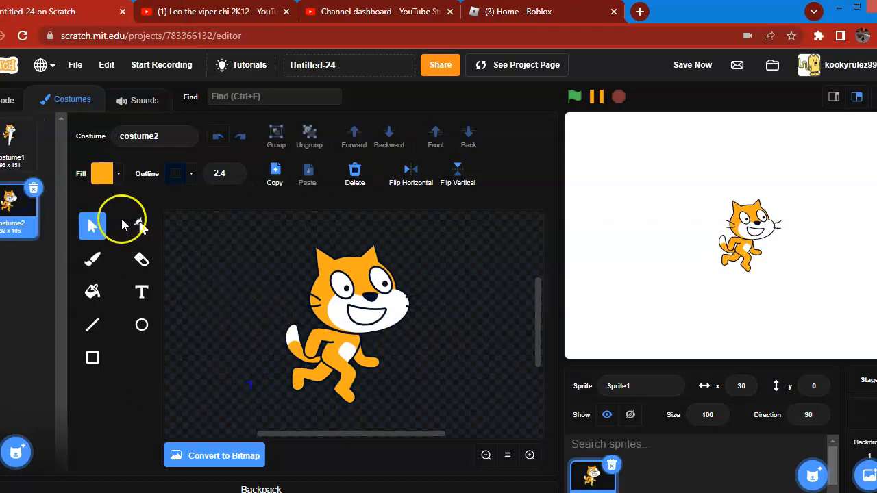
{"action": "left_click", "coordinate": [92, 258]}
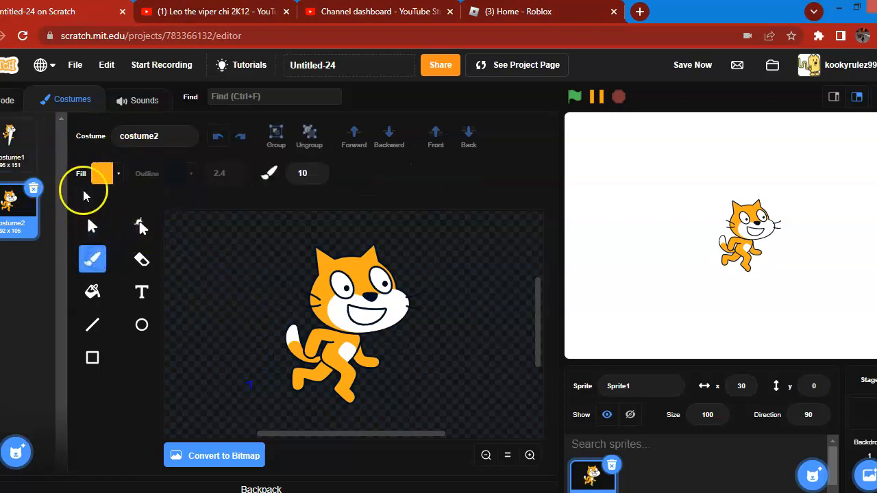
{"action": "left_click", "coordinate": [91, 228]}
{"action": "left_click", "coordinate": [141, 226]}
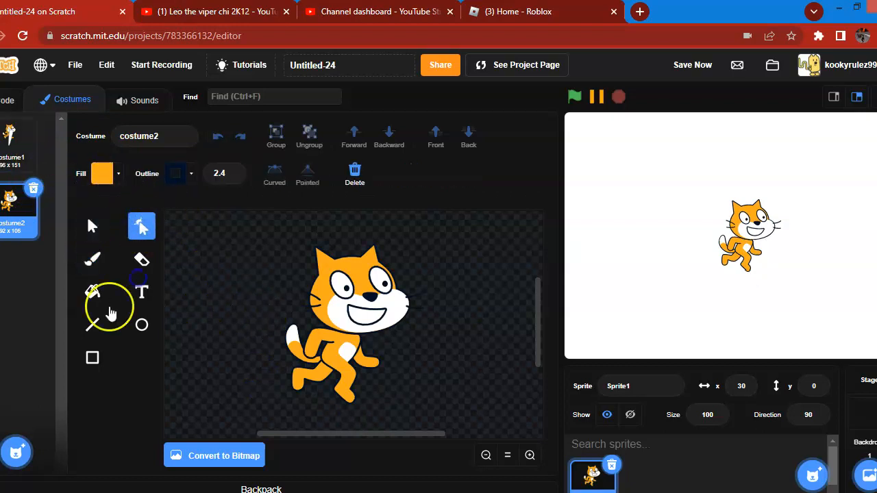
{"action": "left_click", "coordinate": [372, 320]}
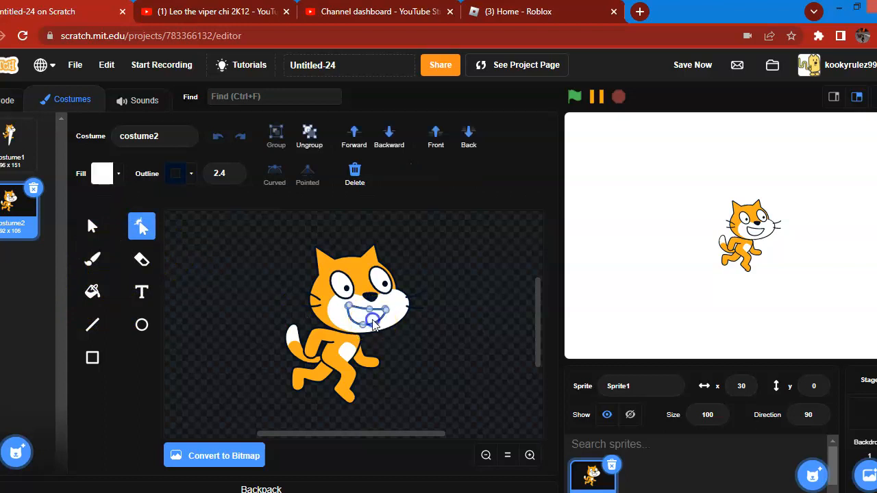
{"action": "left_click_drag", "start_coordinate": [363, 334], "coordinate": [353, 440]}
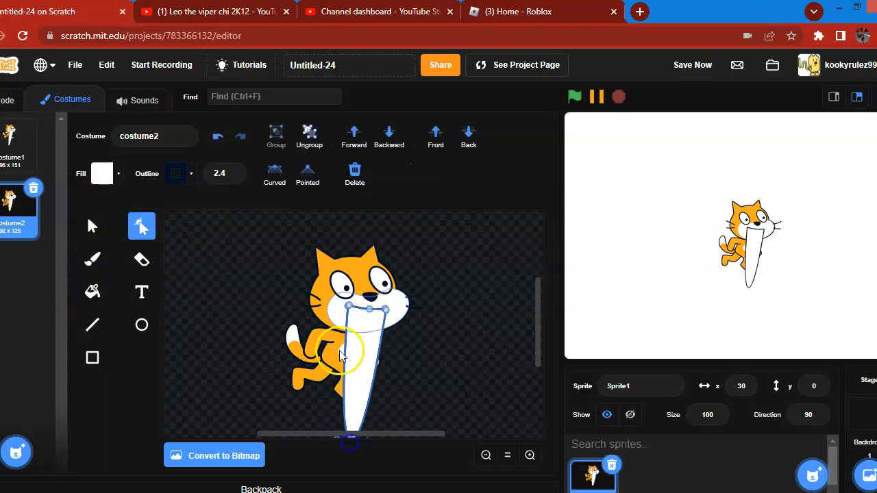
Step: Move both pupils of the costume2 cat outward within the eyes
{"action": "left_click", "coordinate": [347, 289]}
{"action": "left_click", "coordinate": [386, 286]}
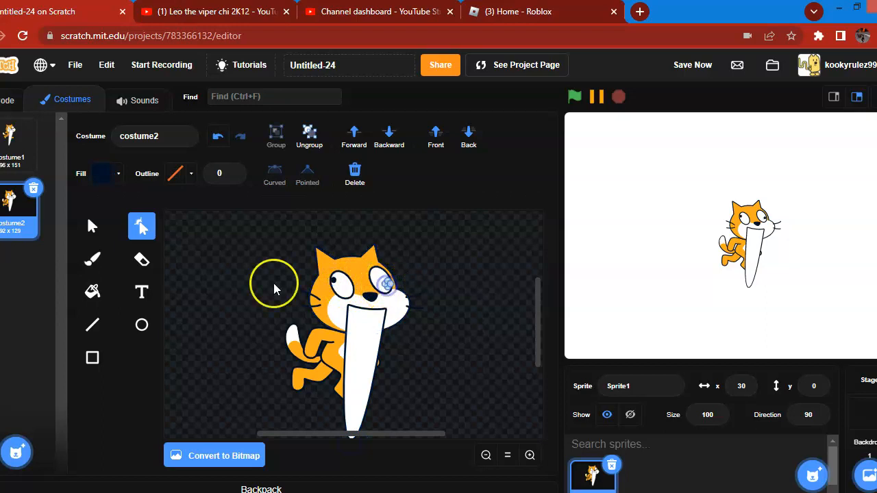
{"action": "left_click", "coordinate": [229, 294]}
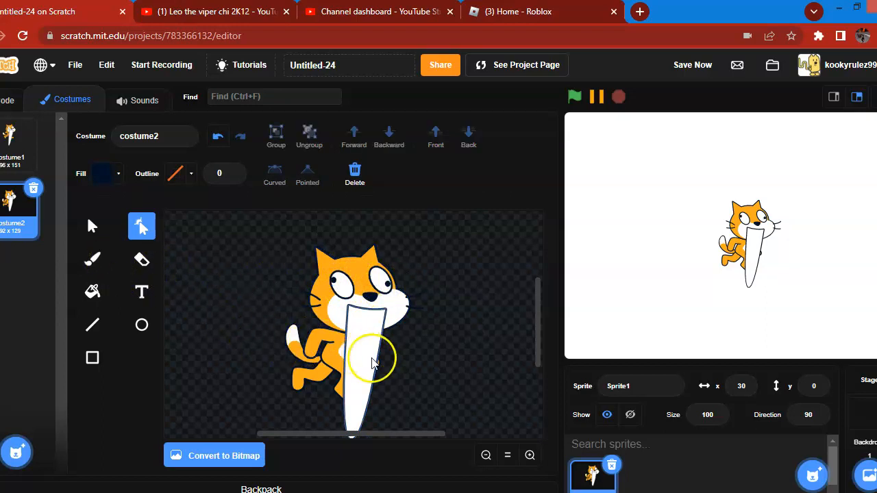
Step: Rotate the arm near the tail in costume2 and position it against the cat's body
{"action": "left_click", "coordinate": [309, 350]}
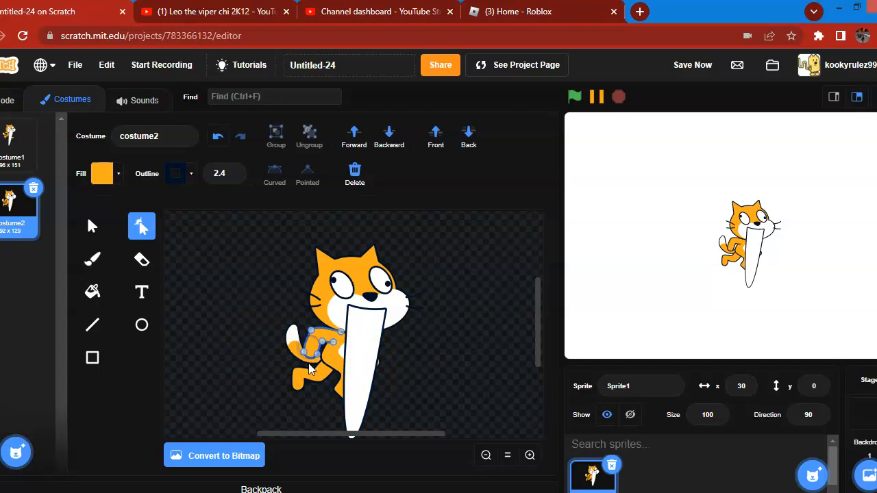
{"action": "left_click", "coordinate": [93, 226]}
{"action": "left_click_drag", "start_coordinate": [289, 371], "coordinate": [315, 373]}
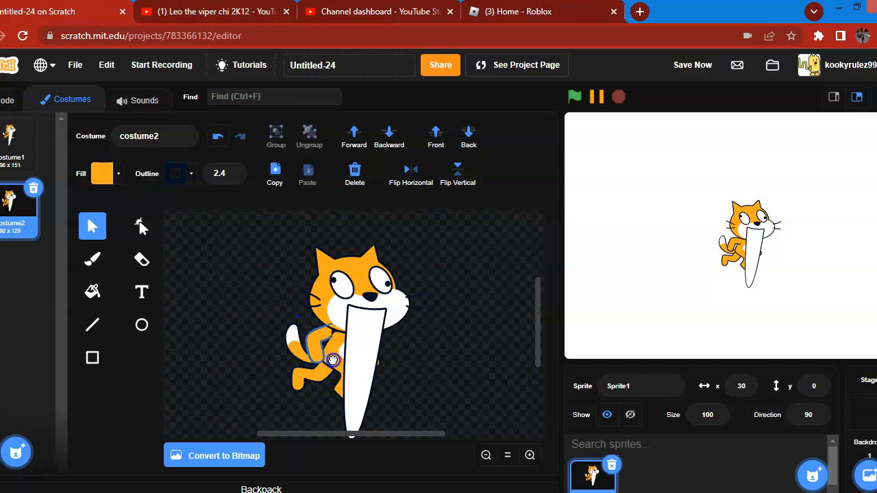
{"action": "left_click_drag", "start_coordinate": [321, 322], "coordinate": [323, 322]}
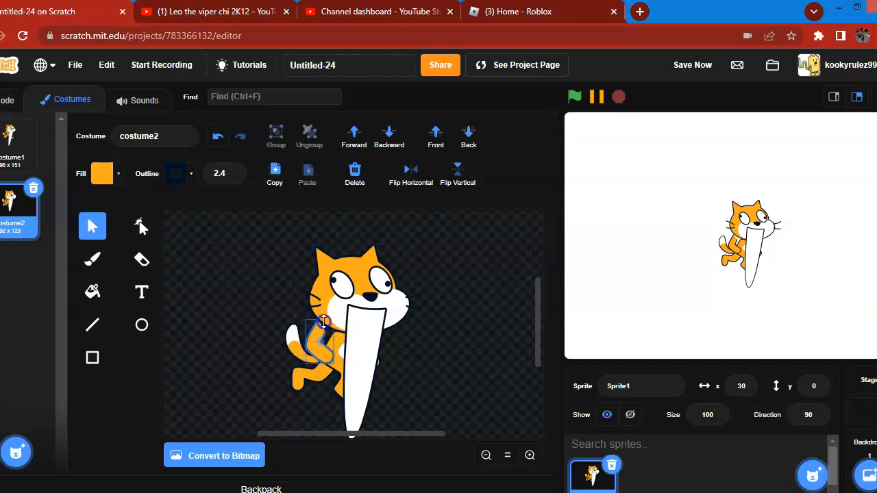
{"action": "left_click", "coordinate": [470, 346]}
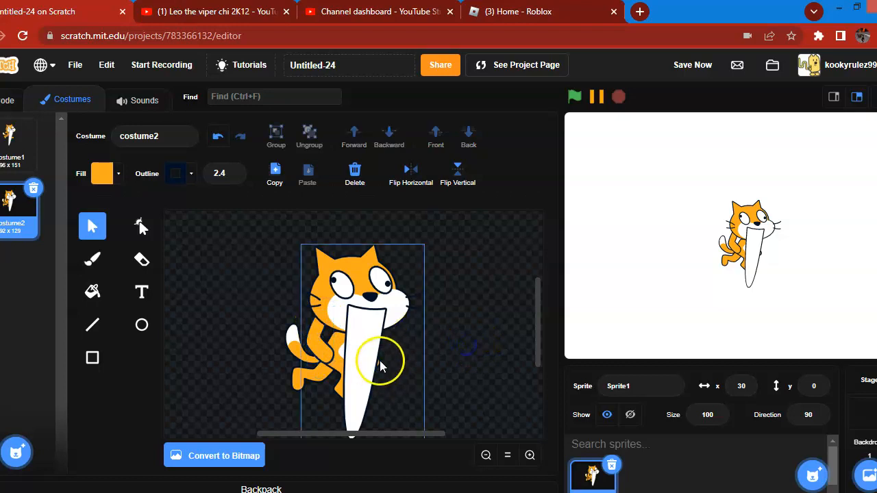
Step: Select the arm hidden behind the mouth in costume2 and stretch it horizontally far out in front of the cat
{"action": "left_click", "coordinate": [381, 367]}
{"action": "left_click", "coordinate": [493, 370]}
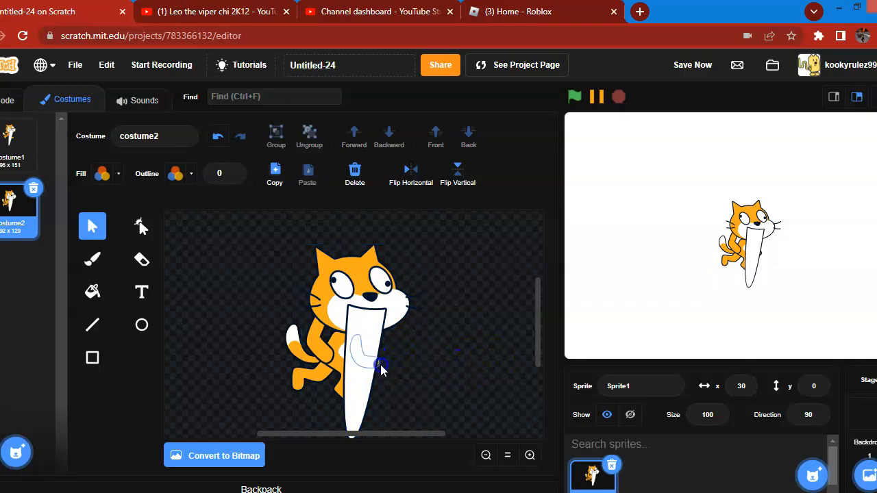
{"action": "left_click", "coordinate": [381, 368]}
{"action": "left_click", "coordinate": [456, 381]}
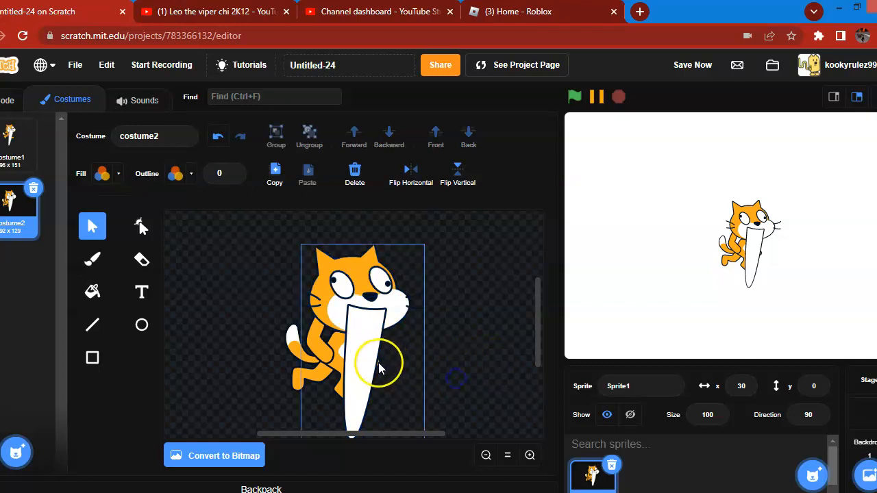
{"action": "left_click", "coordinate": [381, 368]}
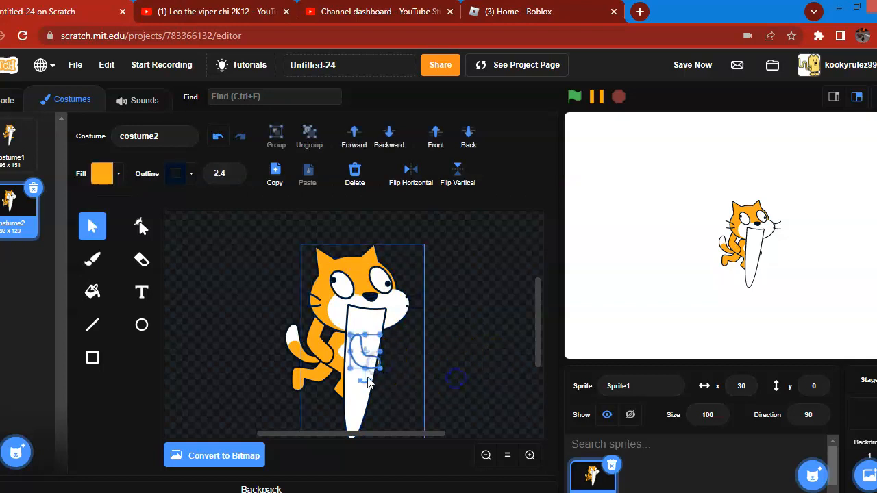
{"action": "left_click_drag", "start_coordinate": [380, 352], "coordinate": [541, 312]}
{"action": "left_click", "coordinate": [491, 288]}
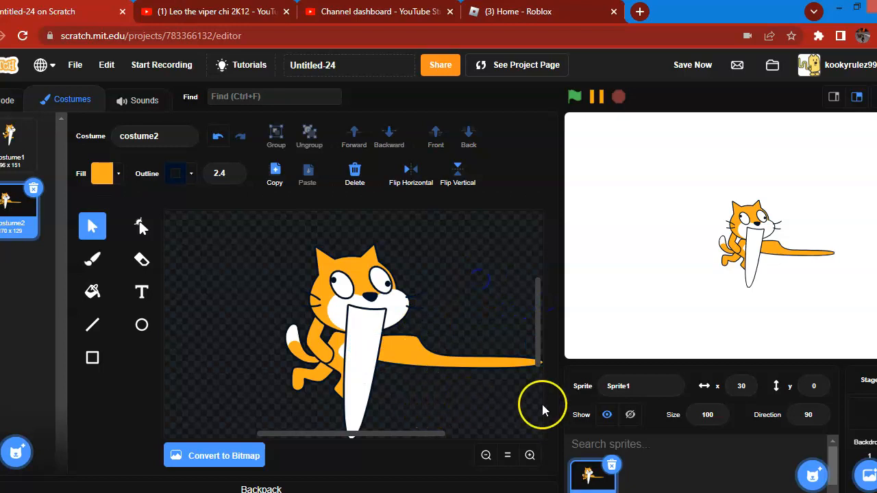
Step: Switch the cat back to costume1 and return to its code
{"action": "left_click", "coordinate": [16, 133]}
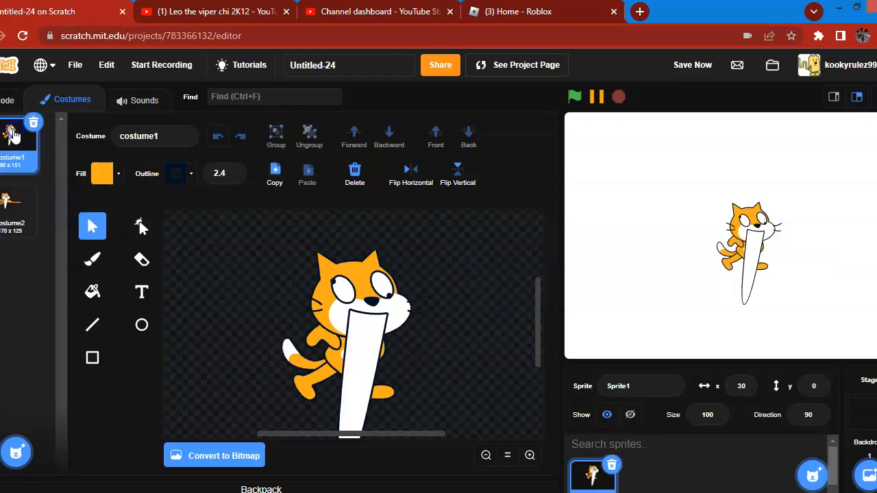
{"action": "left_click", "coordinate": [8, 100]}
Step: Add the Pico sprite from the sprite library and place it behind the cat at x -136, y -28
{"action": "mouse_move", "coordinate": [810, 470]}
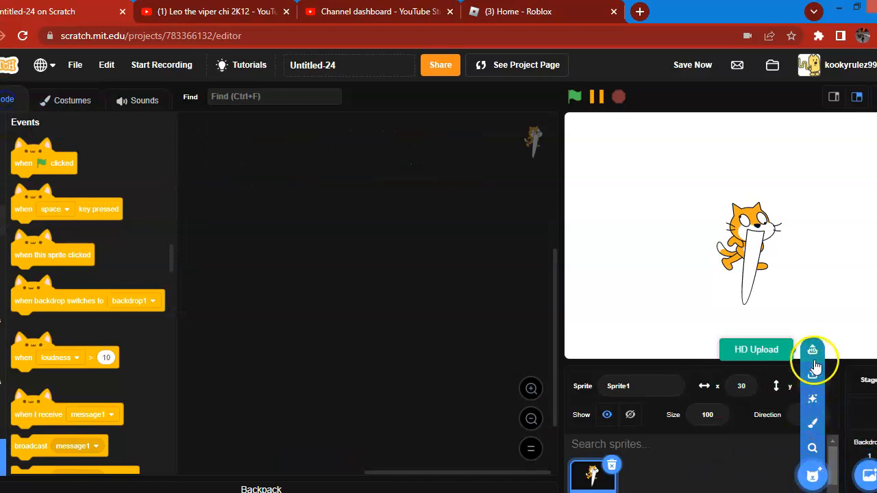
{"action": "left_click", "coordinate": [814, 477]}
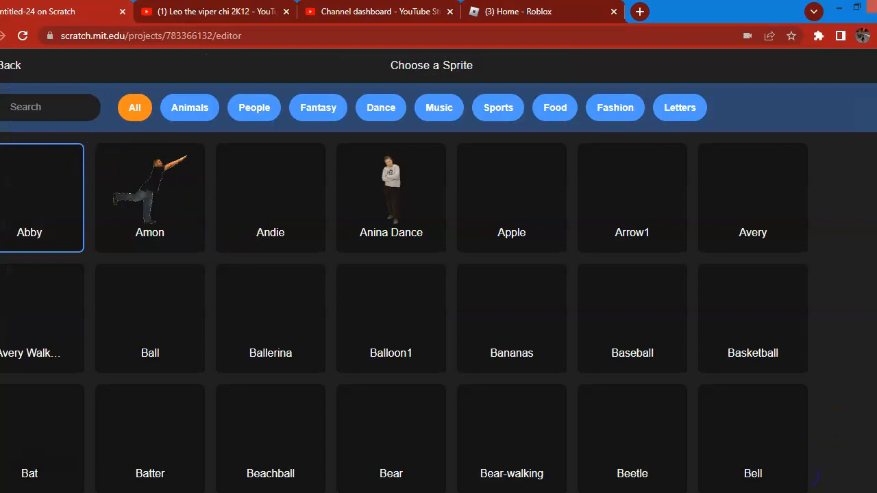
{"action": "left_click", "coordinate": [57, 97]}
{"action": "type", "text": "Pi"}
{"action": "left_click", "coordinate": [741, 199]}
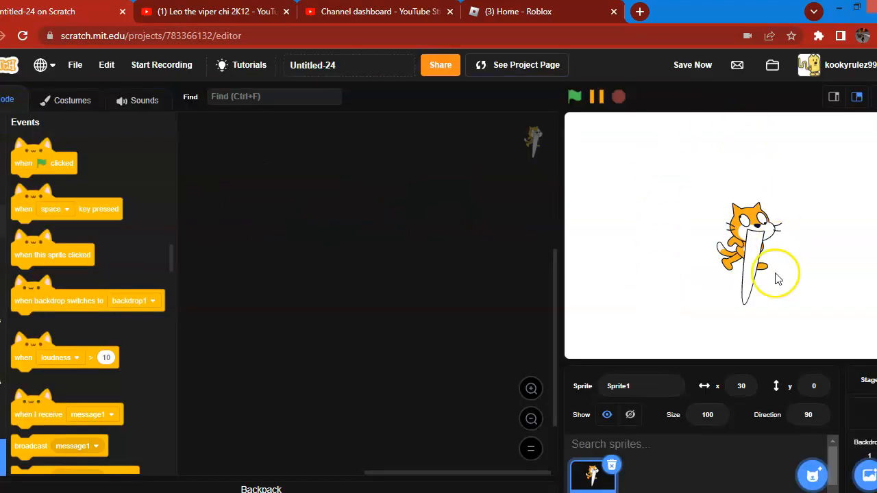
{"action": "left_click_drag", "start_coordinate": [696, 216], "coordinate": [635, 272]}
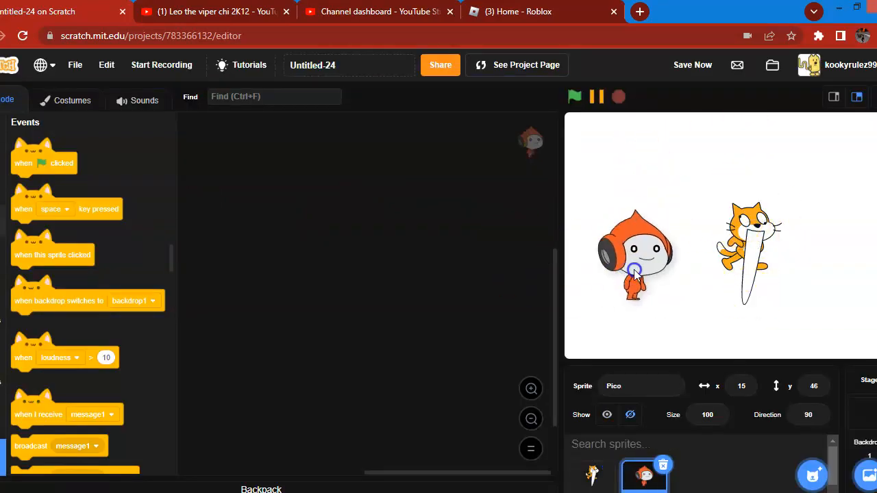
Step: Open Pico's costumes and shift both eyes in pico-a upward so they sit at uneven heights
{"action": "left_click", "coordinate": [63, 100]}
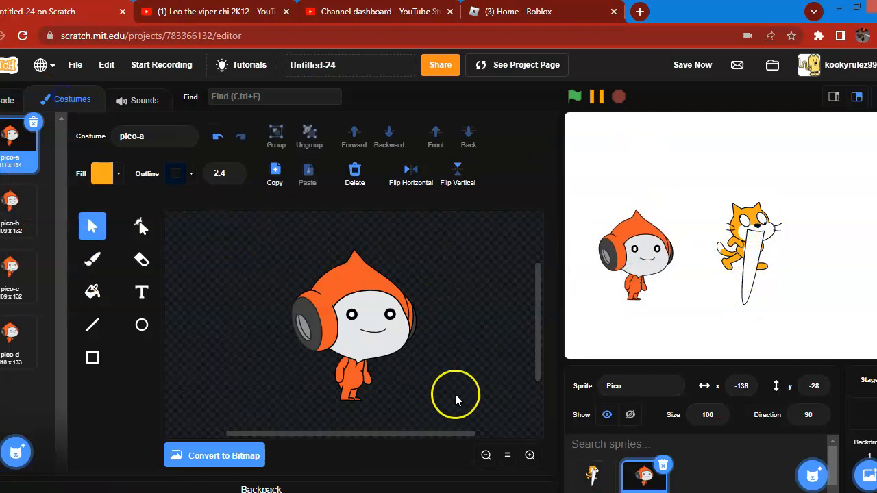
{"action": "left_click", "coordinate": [372, 333]}
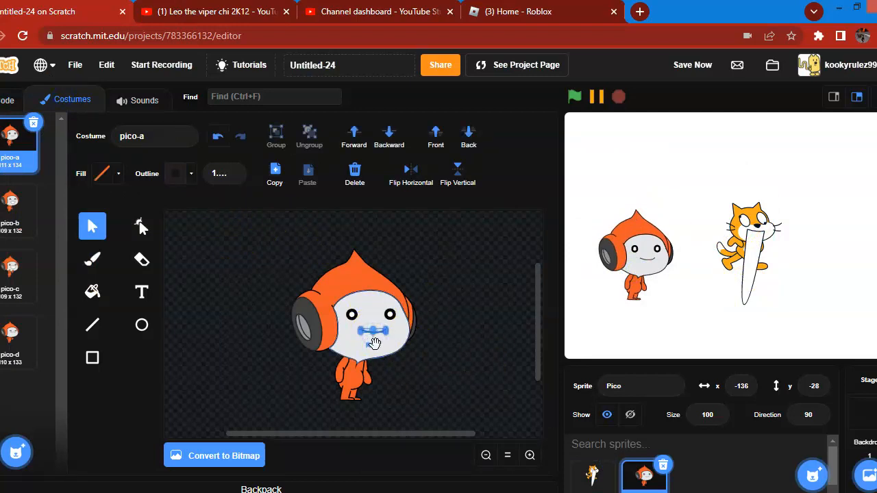
{"action": "left_click", "coordinate": [351, 314]}
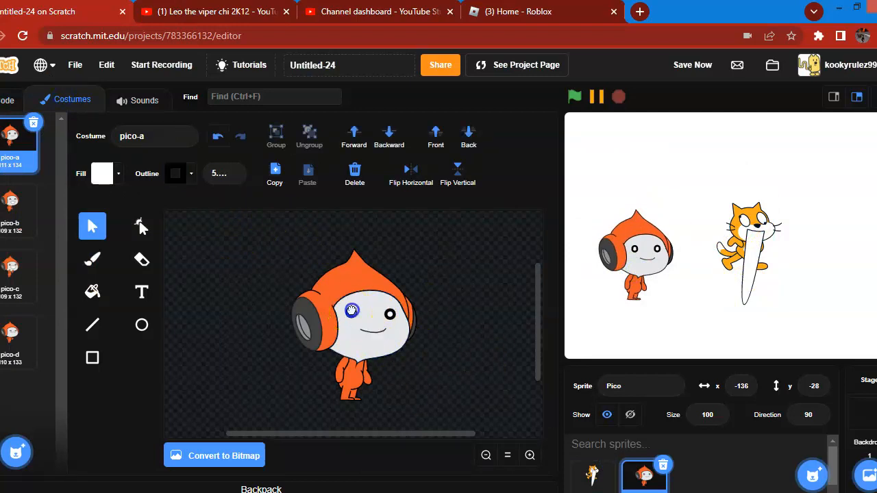
{"action": "left_click_drag", "start_coordinate": [352, 313], "coordinate": [387, 314]}
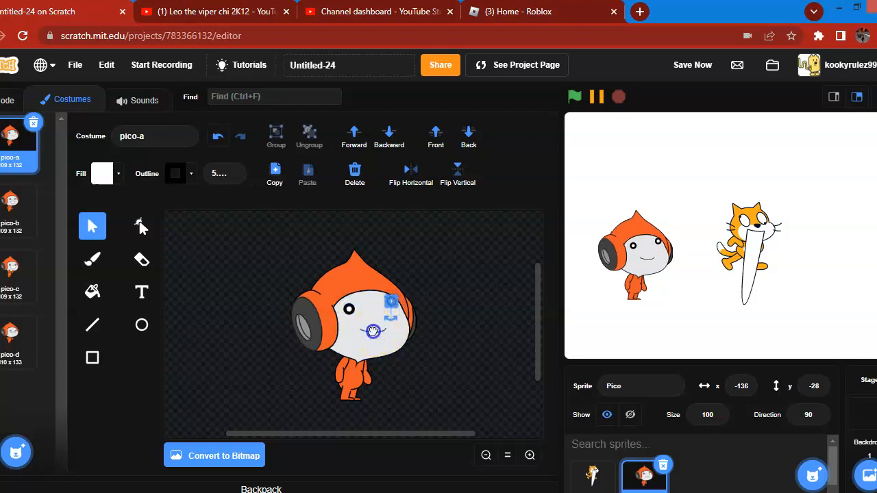
Step: Select Pico's mouth in pico-a and stretch it vertically into a tall V reaching over the forehead
{"action": "left_click", "coordinate": [372, 331]}
{"action": "left_click_drag", "start_coordinate": [373, 327], "coordinate": [388, 244]}
{"action": "left_click_drag", "start_coordinate": [383, 213], "coordinate": [383, 209]}
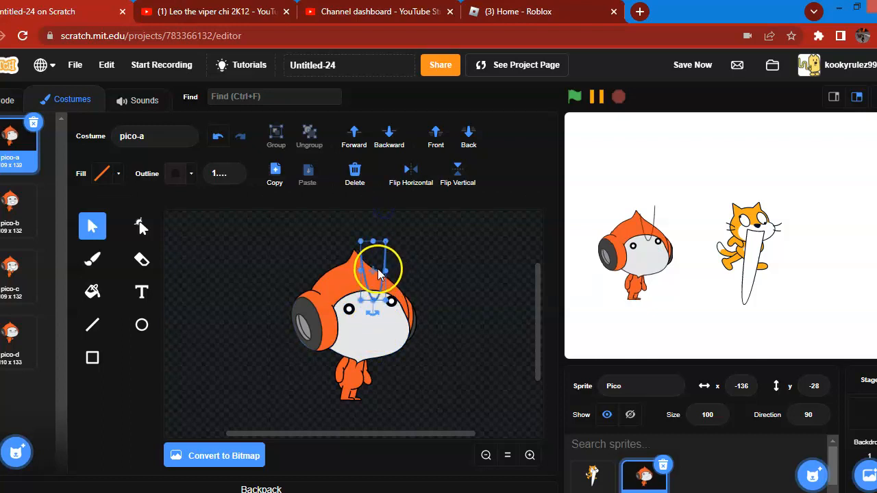
{"action": "left_click", "coordinate": [374, 270]}
{"action": "left_click_drag", "start_coordinate": [374, 270], "coordinate": [376, 284]}
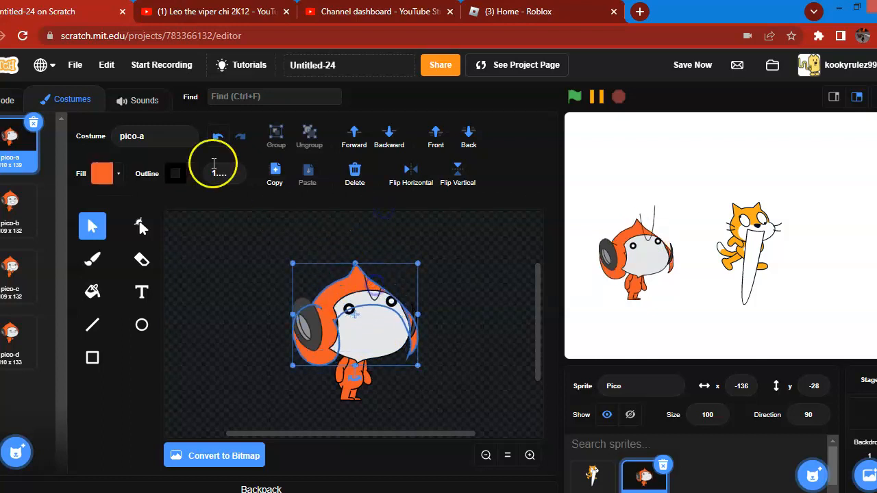
{"action": "left_click", "coordinate": [216, 136]}
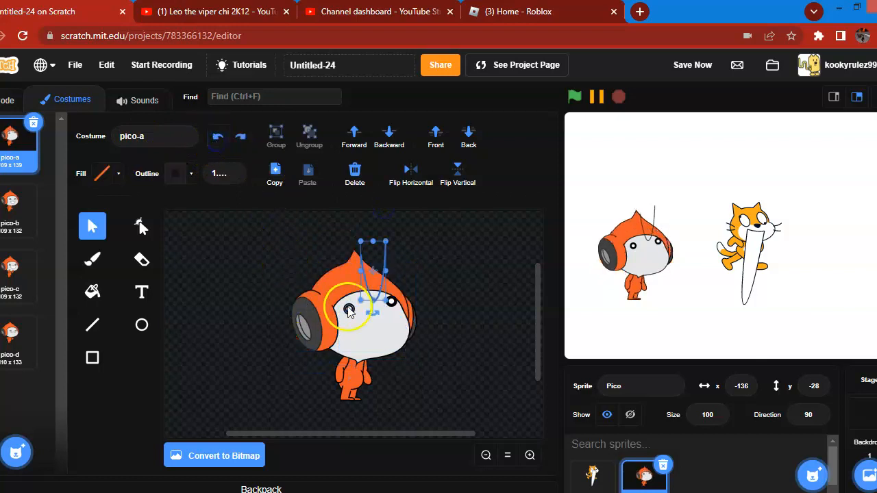
Step: Bring the tall V-shaped mouth in pico-a down onto Pico's face, between and below the eyes
{"action": "left_click", "coordinate": [369, 254]}
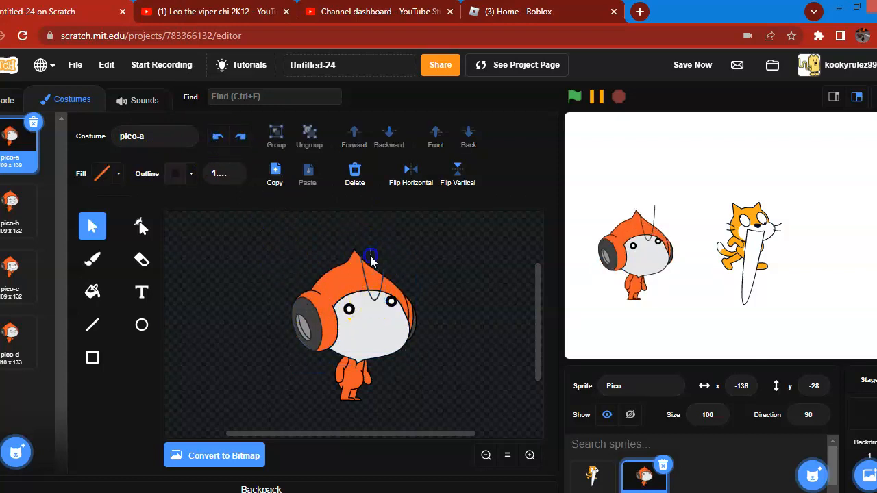
{"action": "left_click", "coordinate": [372, 302]}
{"action": "left_click_drag", "start_coordinate": [365, 354], "coordinate": [366, 370]}
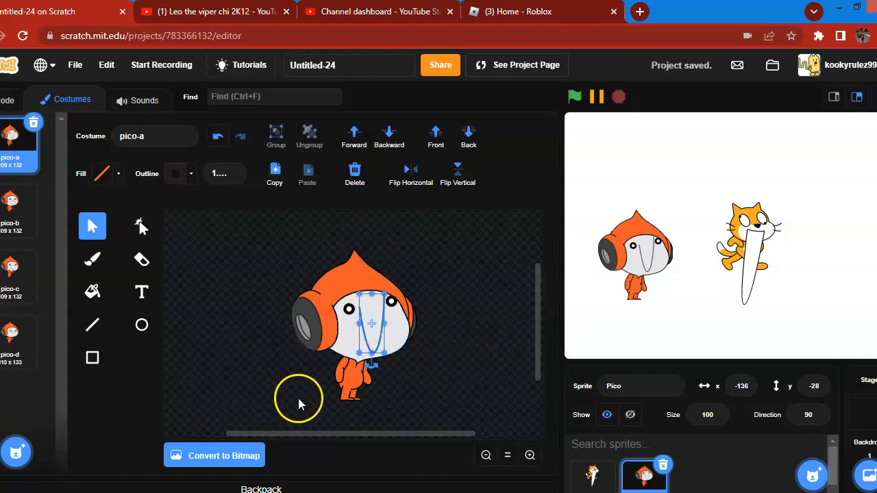
Step: Look through the pico-b, pico-c and pico-d costumes and return to pico-a
{"action": "left_click", "coordinate": [14, 209]}
{"action": "left_click", "coordinate": [360, 316]}
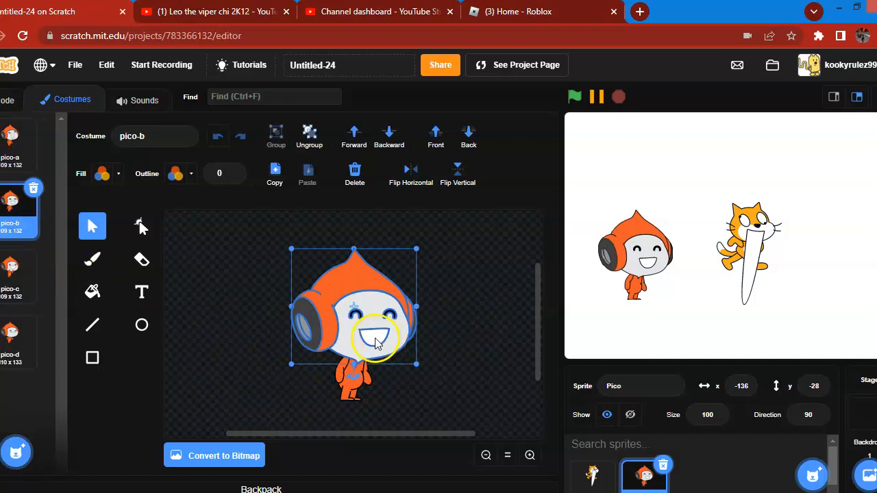
{"action": "left_click", "coordinate": [449, 353]}
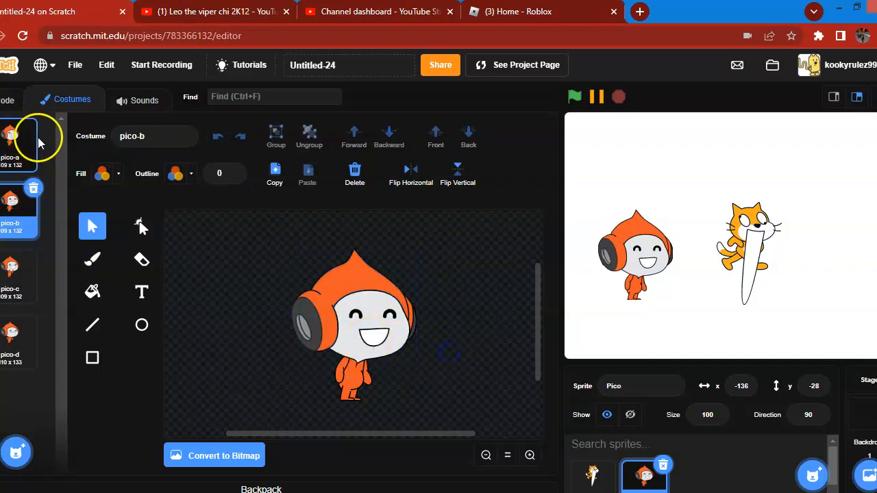
{"action": "left_click", "coordinate": [10, 272]}
{"action": "left_click", "coordinate": [11, 332]}
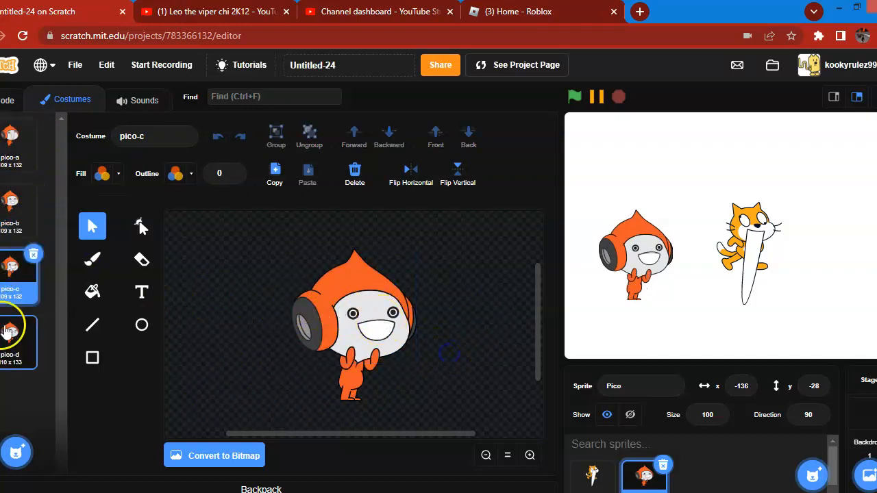
{"action": "left_click", "coordinate": [370, 331]}
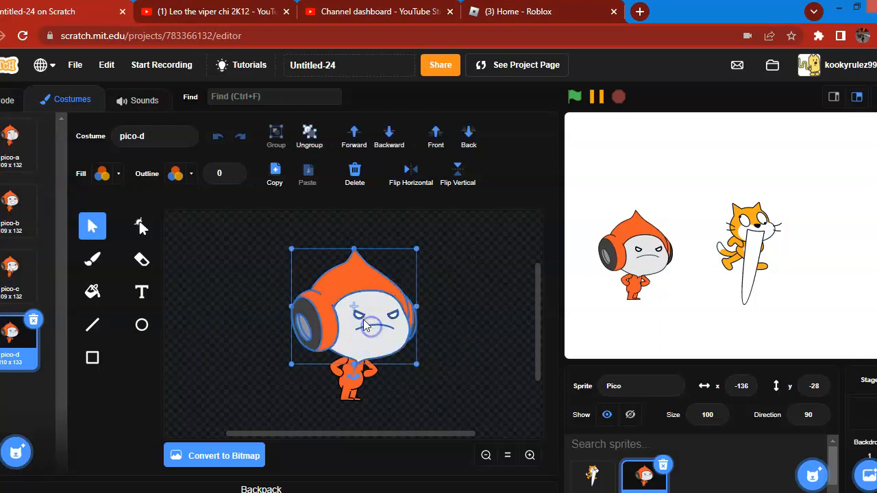
{"action": "left_click", "coordinate": [348, 310]}
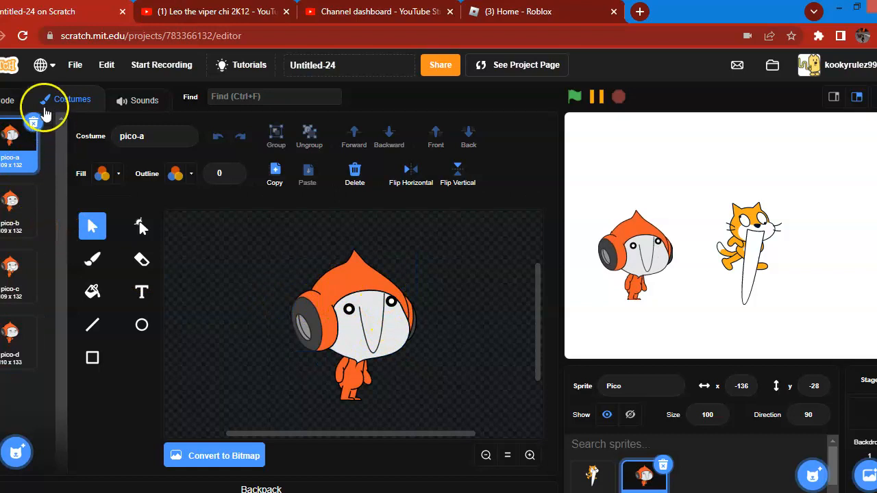
Step: Add the Tera sprite from the sprite library and place it in front of the cat at x 83, y -24
{"action": "left_click", "coordinate": [12, 100]}
{"action": "mouse_move", "coordinate": [822, 477]}
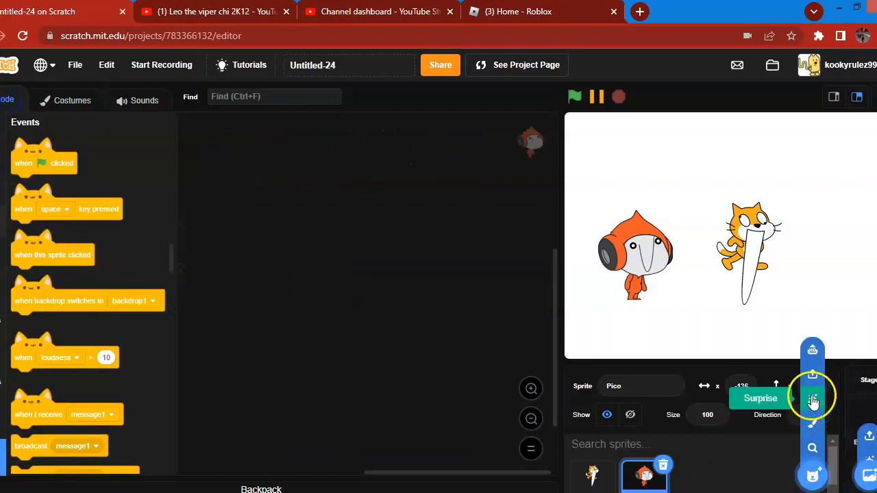
{"action": "left_click", "coordinate": [813, 477]}
{"action": "left_click", "coordinate": [40, 102]}
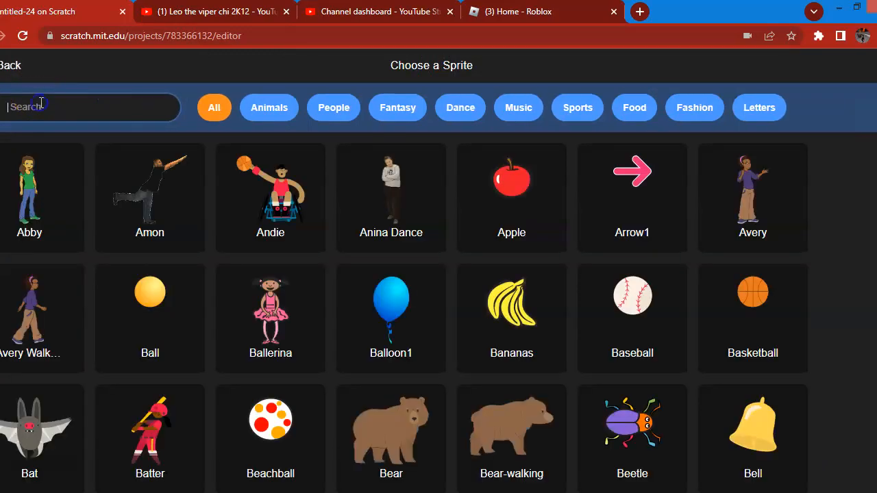
{"action": "type", "text": "TER"}
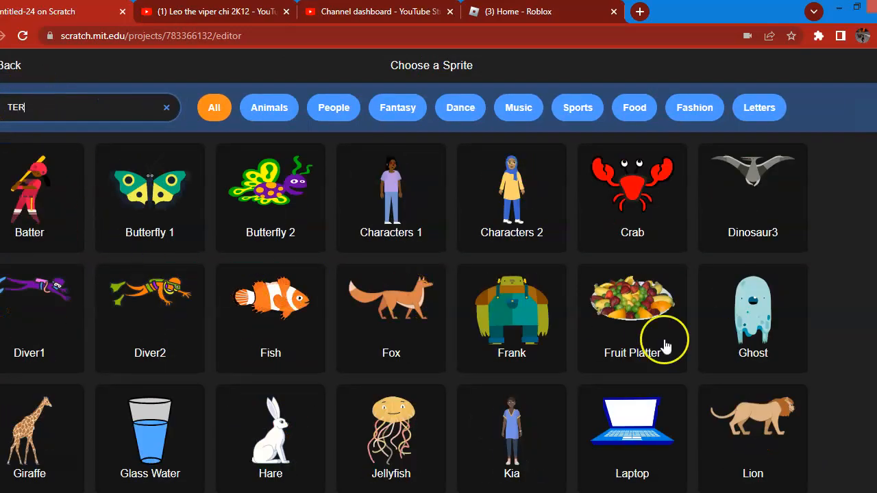
{"action": "type", "text": "A"}
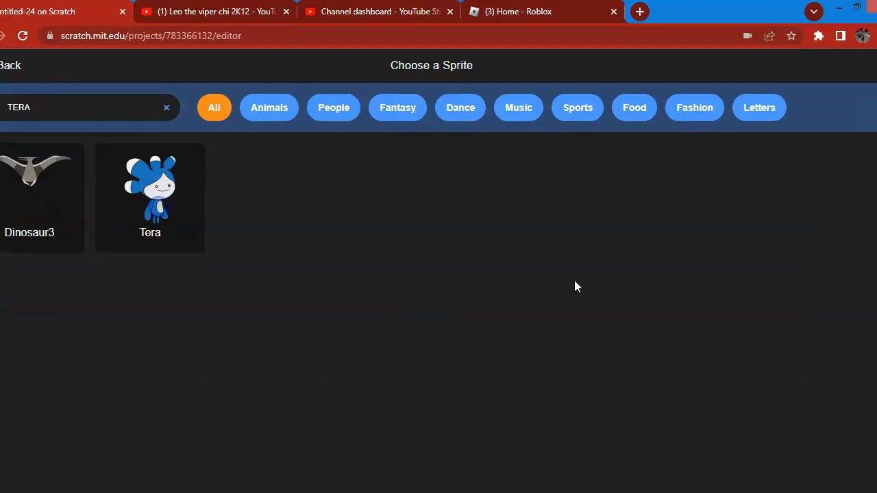
{"action": "left_click", "coordinate": [150, 198]}
{"action": "left_click_drag", "start_coordinate": [773, 235], "coordinate": [806, 257]}
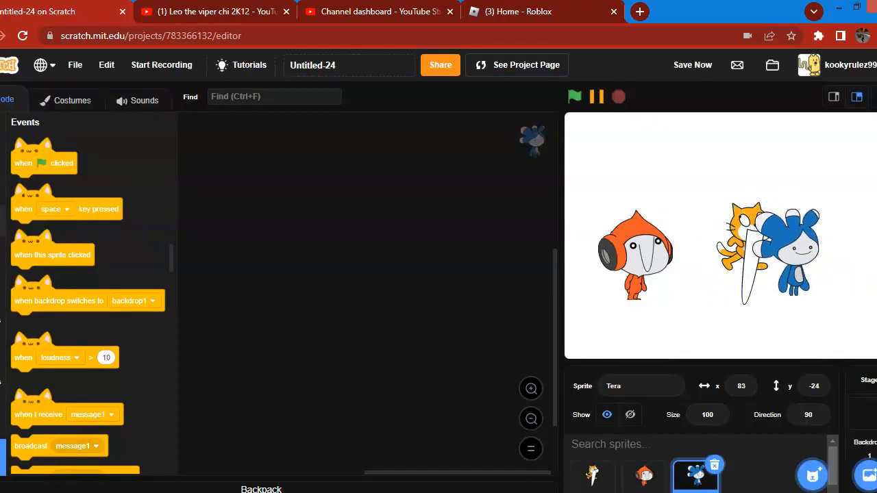
Step: Distort Tera's arms in costume tera-a, pulling the arm below the large hair tufts into a pointed wing shape
{"action": "left_click", "coordinate": [68, 113]}
{"action": "left_click", "coordinate": [389, 321]}
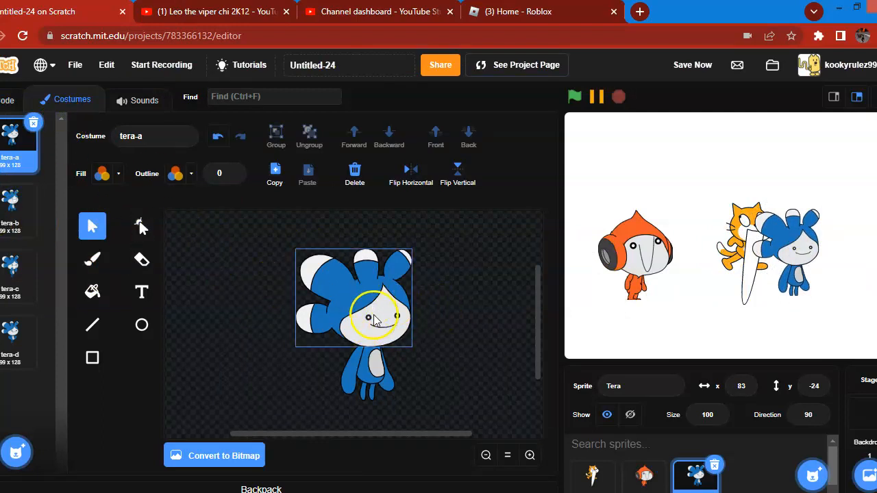
{"action": "left_click", "coordinate": [346, 386]}
{"action": "left_click_drag", "start_coordinate": [349, 408], "coordinate": [304, 370]}
{"action": "left_click_drag", "start_coordinate": [345, 422], "coordinate": [208, 336]}
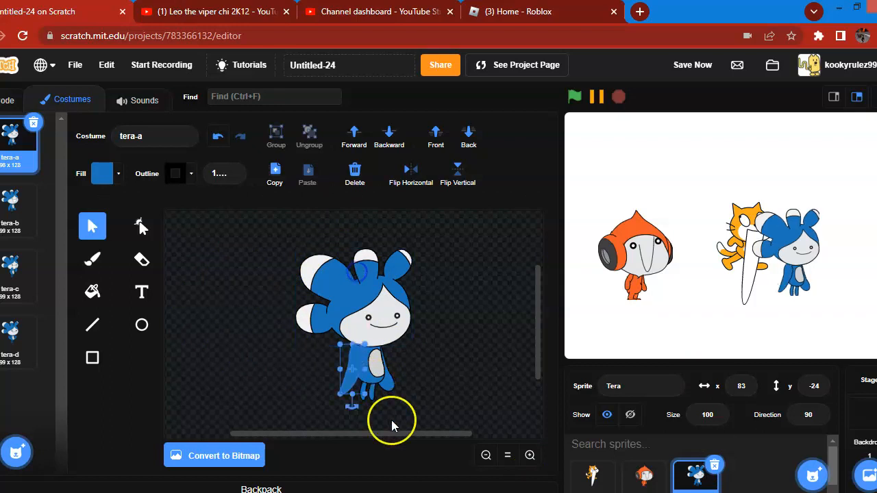
{"action": "left_click", "coordinate": [322, 296]}
{"action": "left_click", "coordinate": [59, 128]}
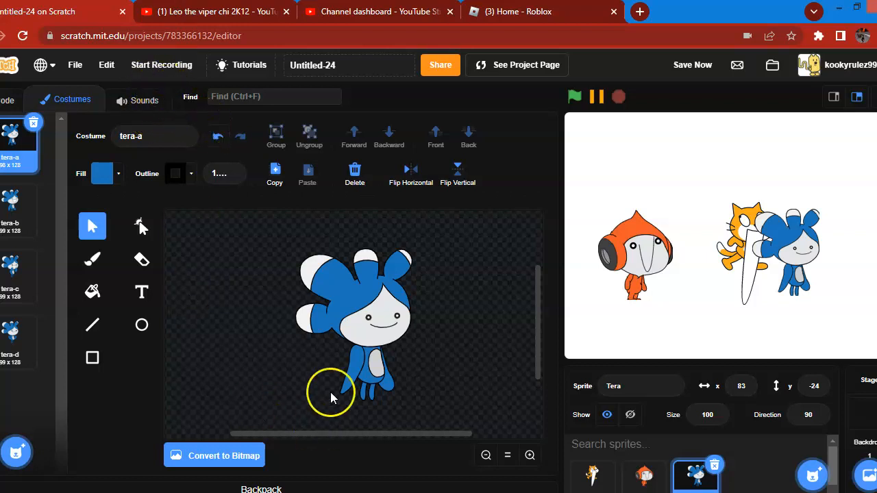
{"action": "left_click", "coordinate": [391, 404]}
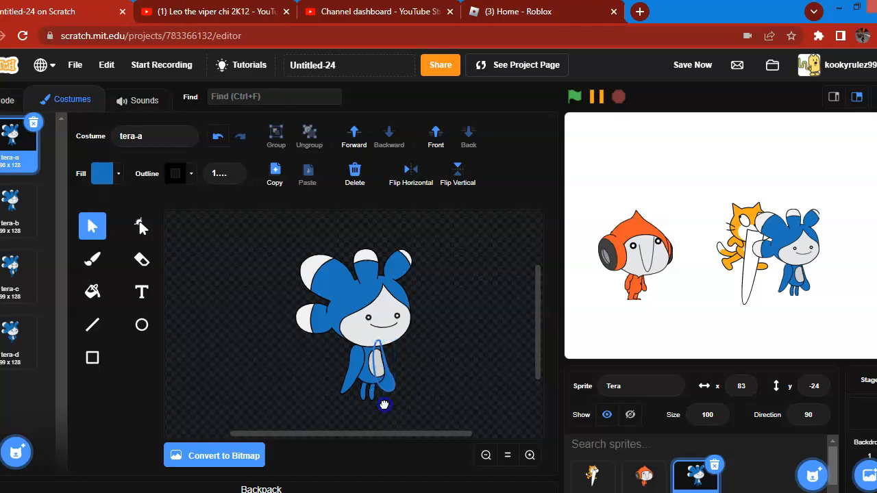
{"action": "left_click", "coordinate": [368, 322]}
Step: Reshape Tera's mouth in tera-a by pulling its middle point far down below the feet
{"action": "left_click", "coordinate": [140, 233]}
{"action": "left_click", "coordinate": [143, 233]}
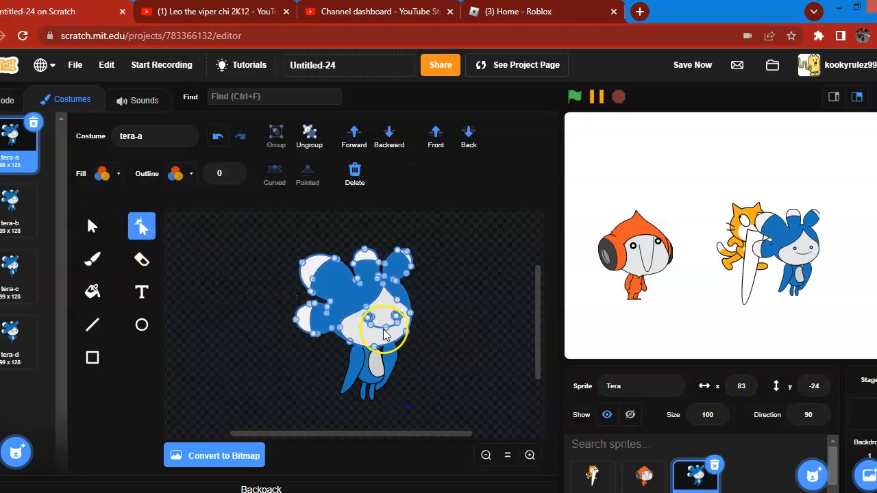
{"action": "left_click", "coordinate": [389, 331]}
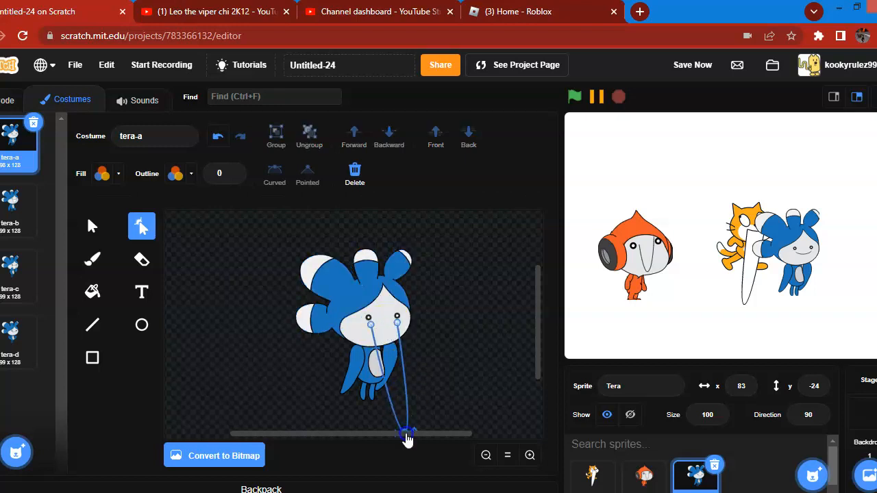
{"action": "left_click_drag", "start_coordinate": [406, 436], "coordinate": [406, 435]}
{"action": "left_click", "coordinate": [397, 356]}
{"action": "left_click_drag", "start_coordinate": [371, 322], "coordinate": [368, 321]}
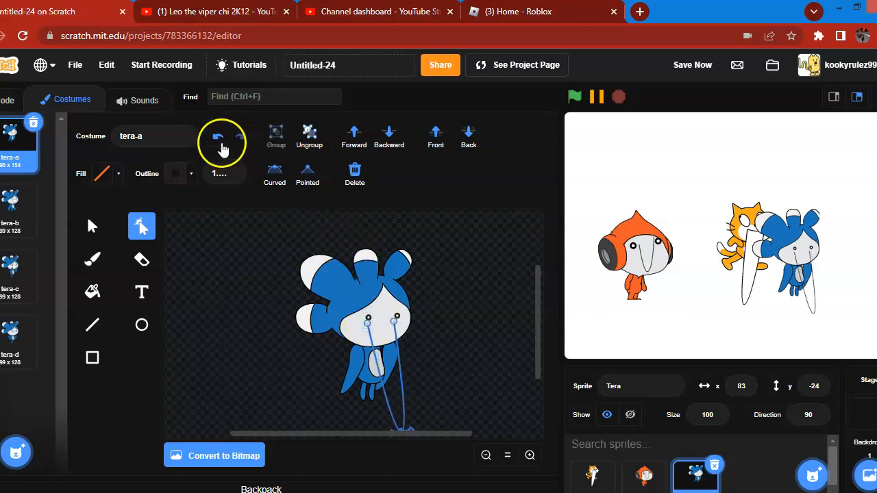
{"action": "left_click", "coordinate": [226, 152]}
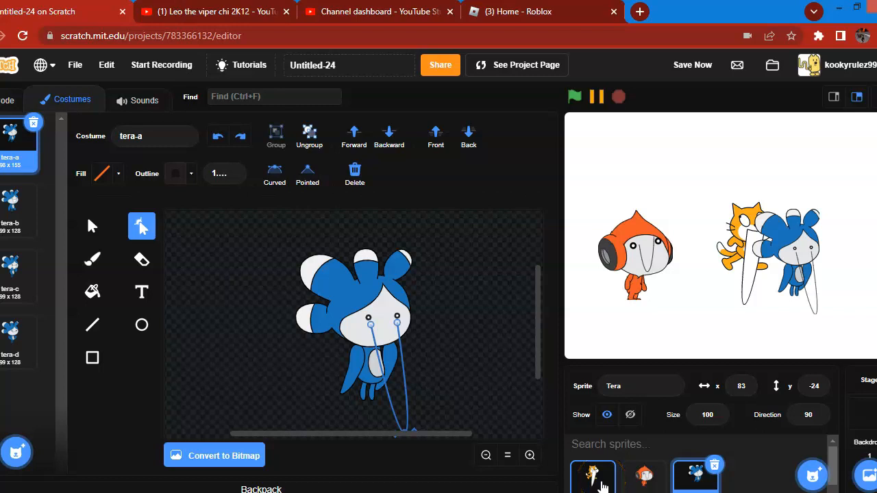
Step: Add the Giga sprite from the sprite library and place it above Pico and the cat at x -57, y 81
{"action": "left_click", "coordinate": [736, 488]}
{"action": "left_click", "coordinate": [811, 472]}
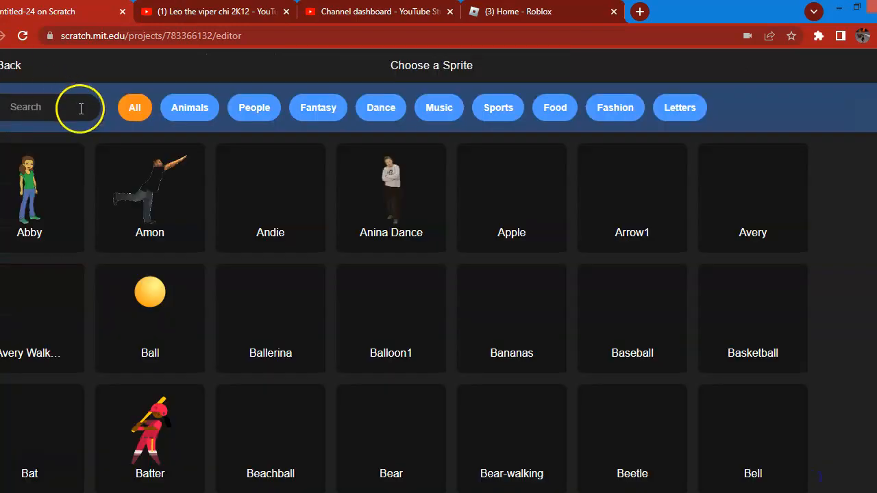
{"action": "left_click", "coordinate": [81, 109]}
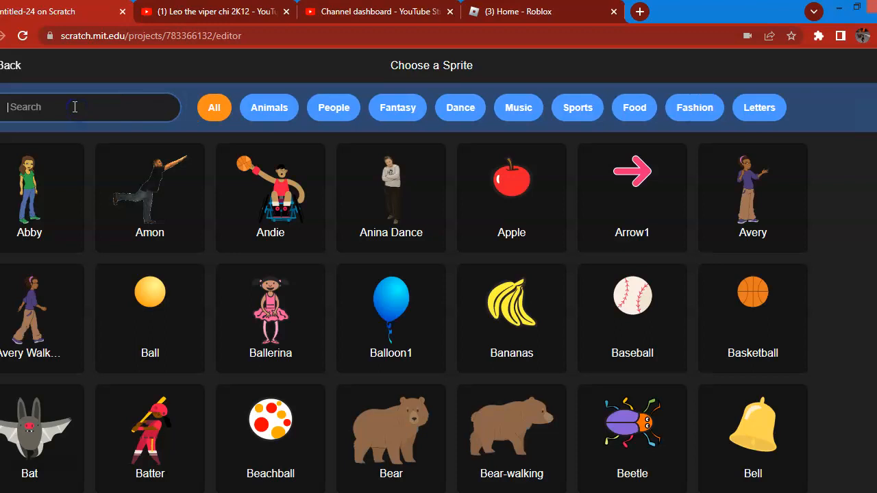
{"action": "scroll", "coordinate": [372, 343], "scroll_direction": "down", "scroll_amount": 15}
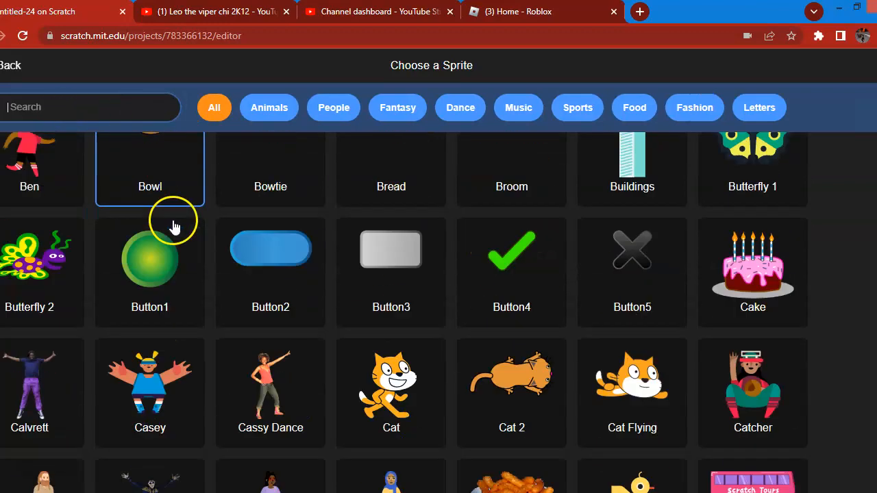
{"action": "type", "text": "gig"}
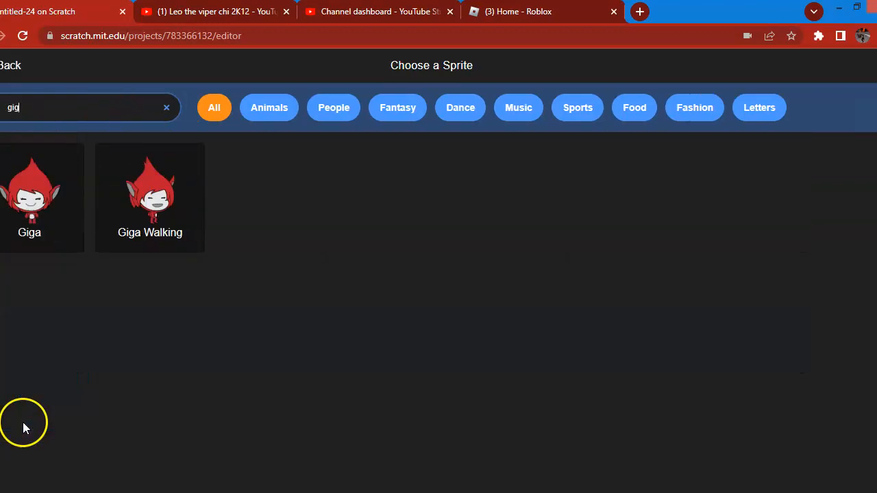
{"action": "left_click", "coordinate": [81, 188]}
{"action": "left_click", "coordinate": [7, 99]}
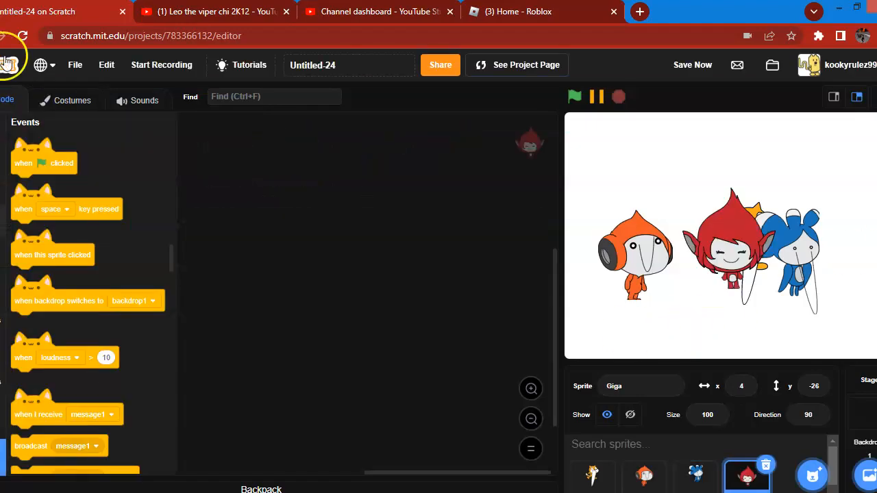
{"action": "left_click_drag", "start_coordinate": [688, 183], "coordinate": [648, 115]}
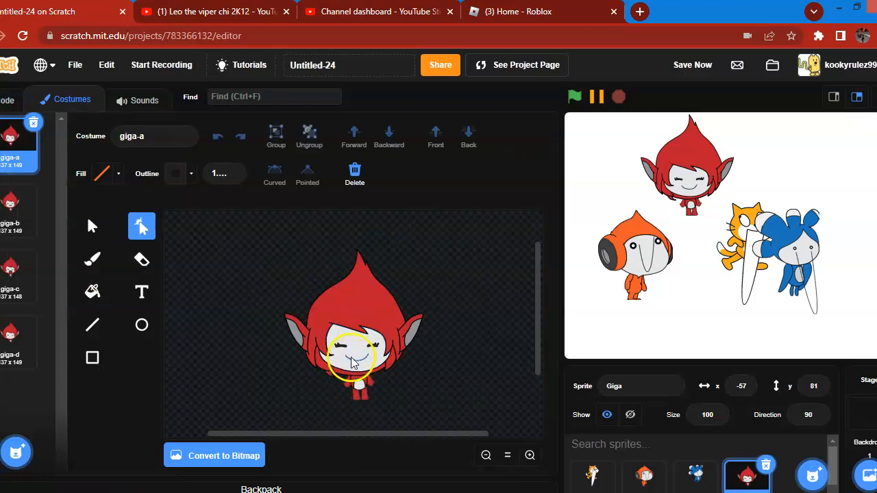
Step: Reshape Giga's mouth in costume giga-a by pulling its middle point far down below the feet
{"action": "left_click", "coordinate": [351, 363]}
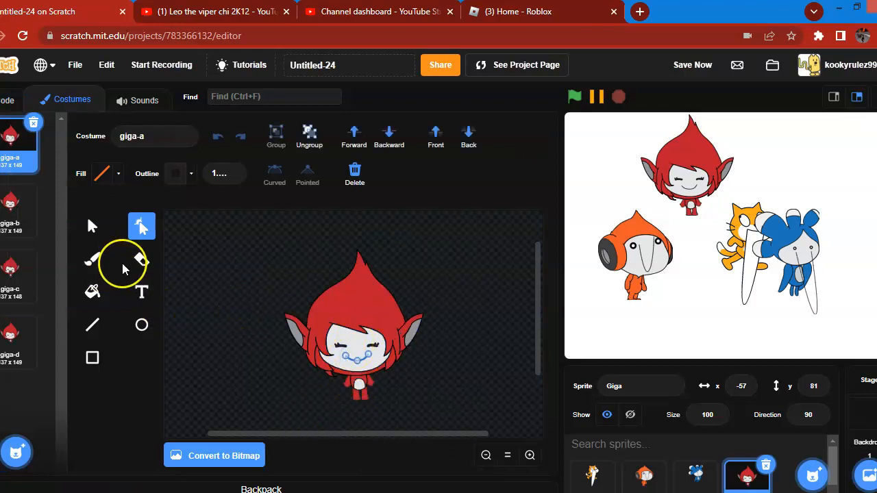
{"action": "left_click", "coordinate": [92, 226]}
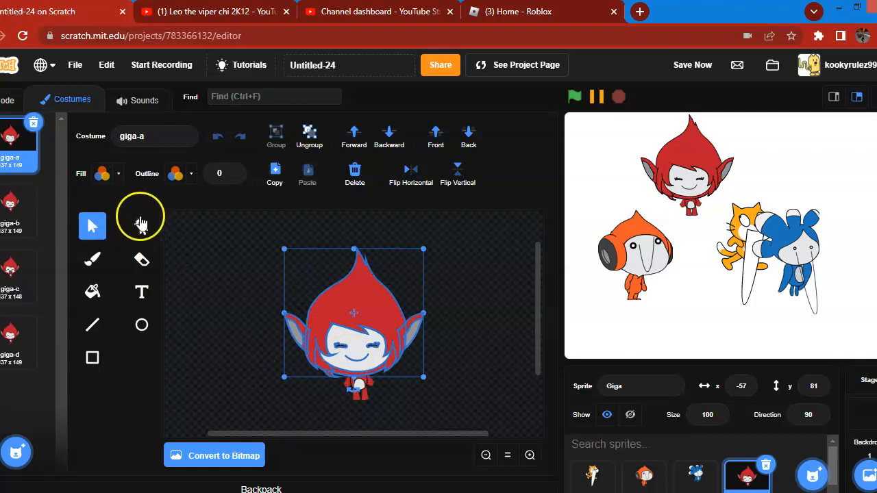
{"action": "left_click", "coordinate": [141, 226]}
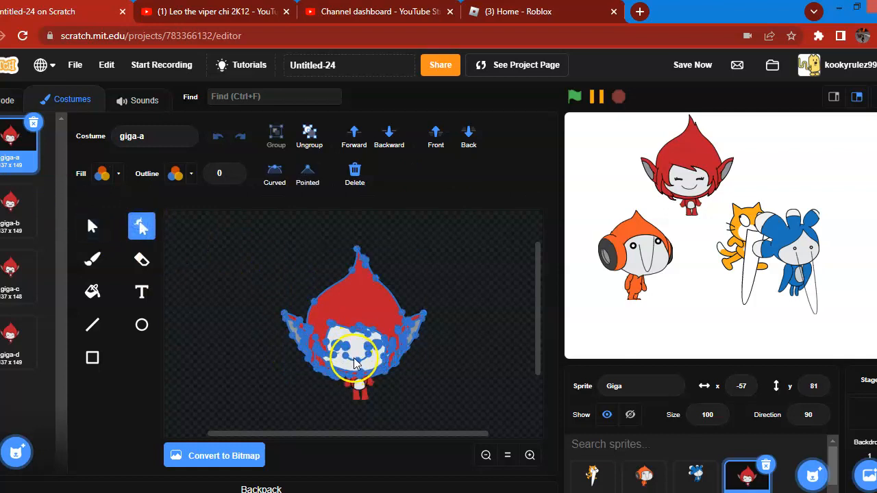
{"action": "left_click_drag", "start_coordinate": [357, 358], "coordinate": [357, 356]}
{"action": "left_click", "coordinate": [215, 133]}
{"action": "left_click", "coordinate": [354, 361]}
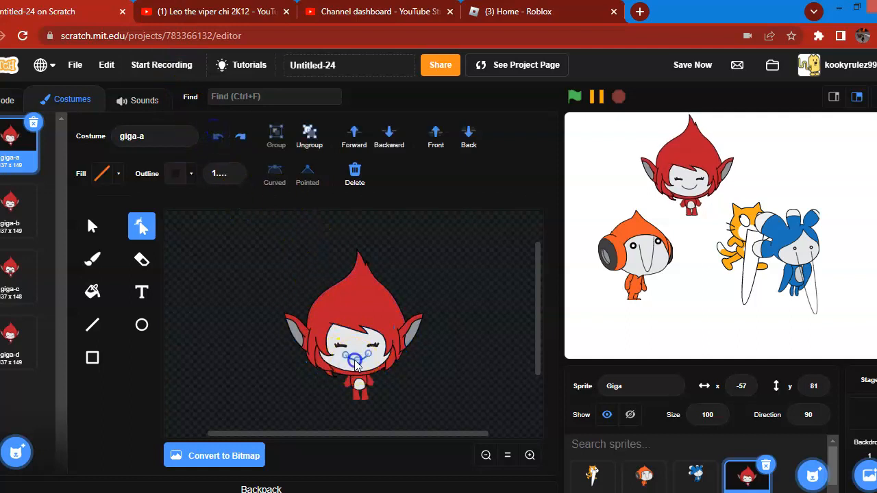
{"action": "left_click_drag", "start_coordinate": [356, 365], "coordinate": [357, 432]}
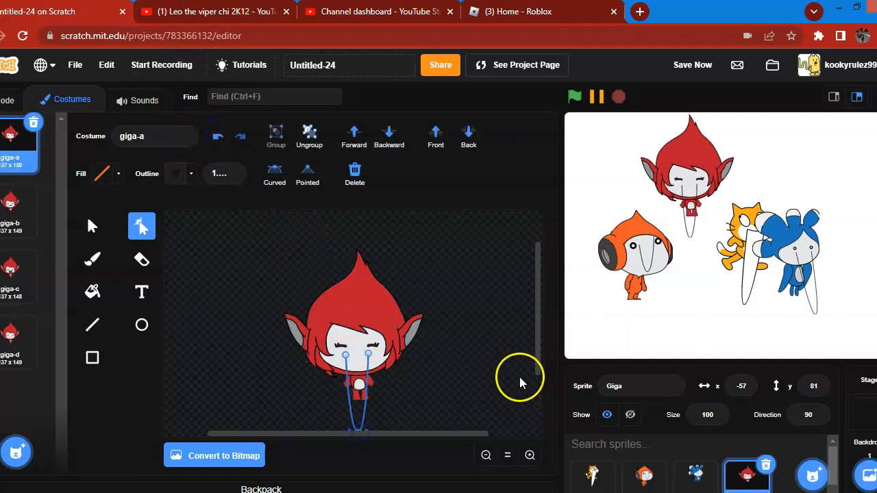
Step: Stretch one point of Giga's left-hand eye in giga-a diagonally up across the hair and past the head
{"action": "left_click", "coordinate": [342, 349]}
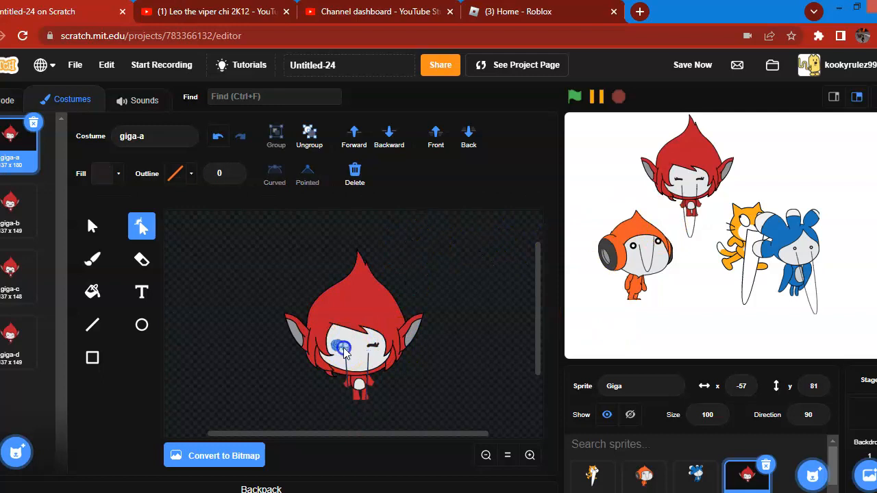
{"action": "left_click_drag", "start_coordinate": [340, 352], "coordinate": [339, 369]}
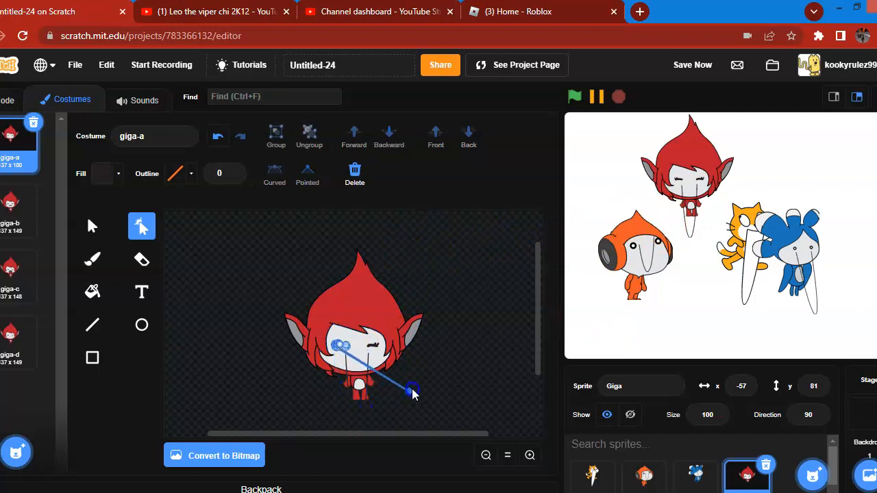
{"action": "left_click_drag", "start_coordinate": [402, 237], "coordinate": [435, 191]}
{"action": "left_click", "coordinate": [377, 347]}
{"action": "left_click_drag", "start_coordinate": [382, 351], "coordinate": [546, 226]}
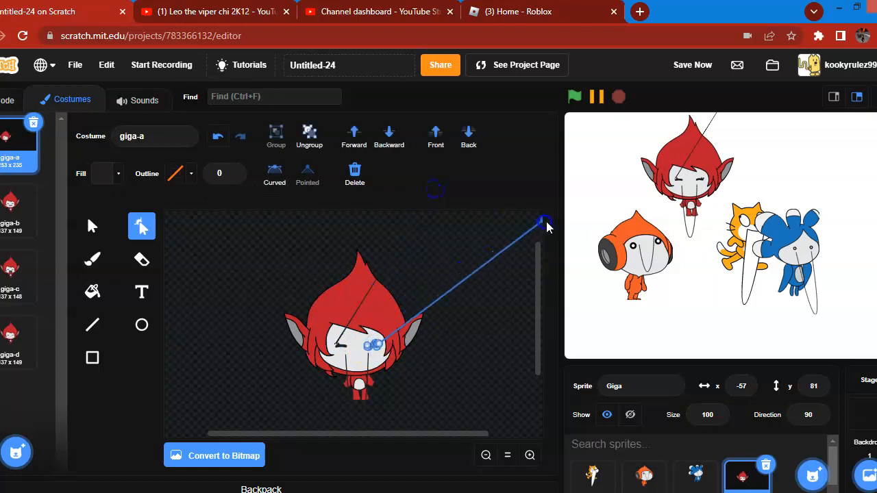
{"action": "key", "text": "ctrl+z"}
Step: Add the Nano sprite from the sprite library
{"action": "mouse_move", "coordinate": [822, 486]}
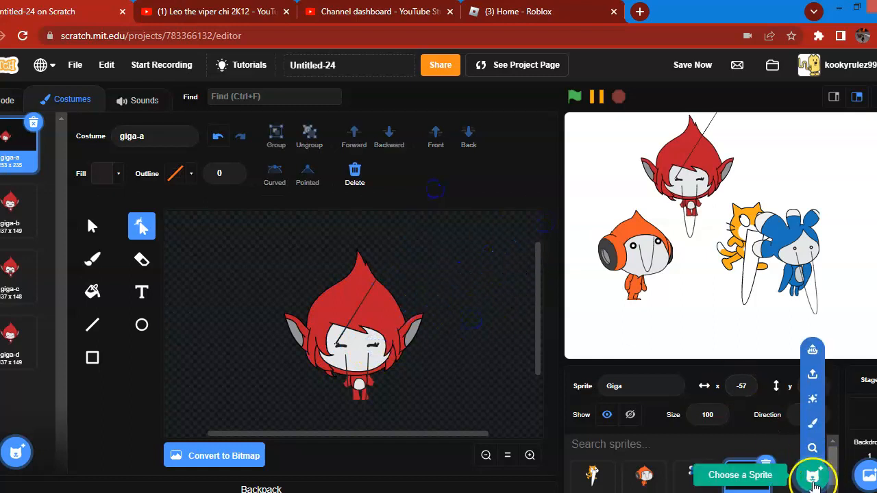
{"action": "left_click", "coordinate": [813, 479]}
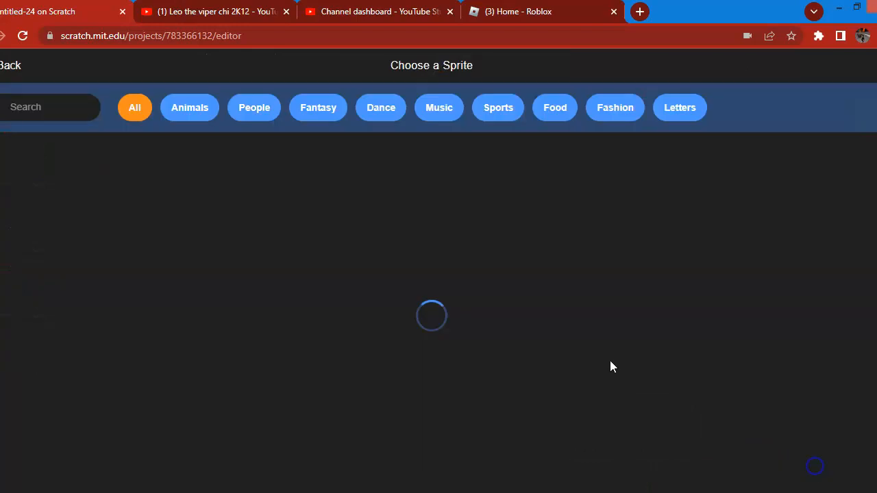
{"action": "left_click", "coordinate": [22, 110]}
{"action": "type", "text": "nano"}
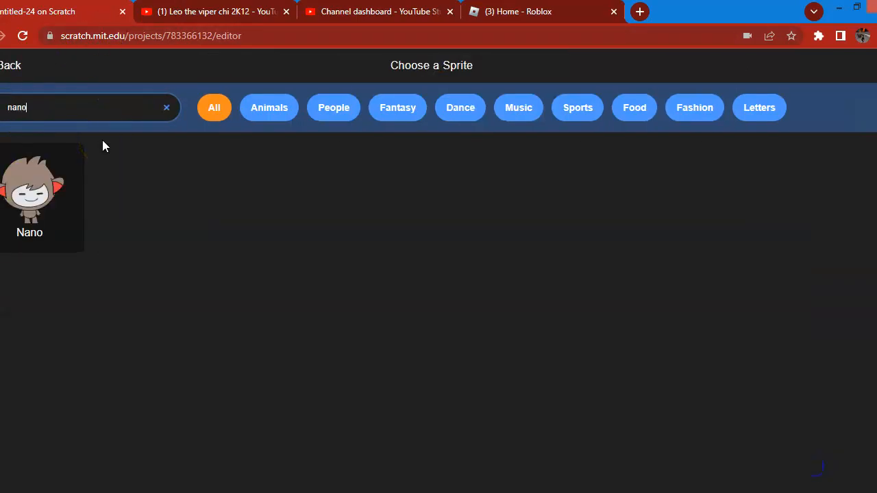
{"action": "left_click", "coordinate": [72, 231]}
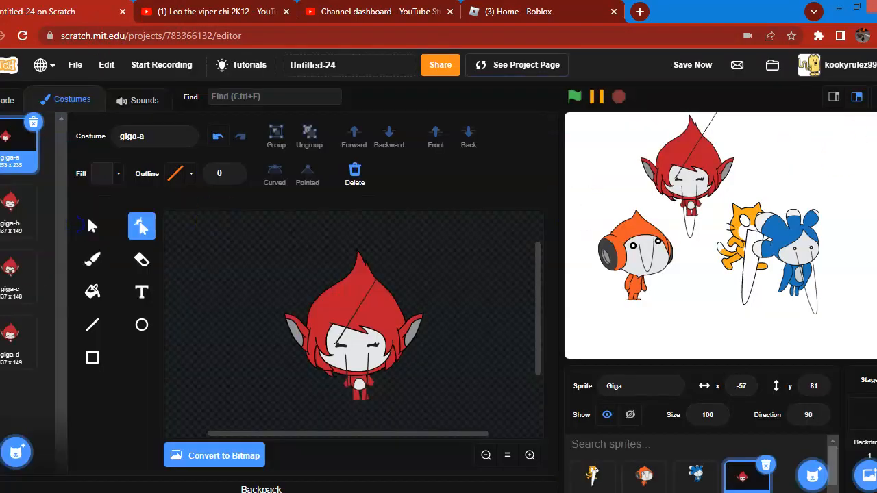
Step: In costume nano-a, pull the mouth's middle point far below Nano's feet and shift the eyes to uneven heights
{"action": "left_click", "coordinate": [80, 100]}
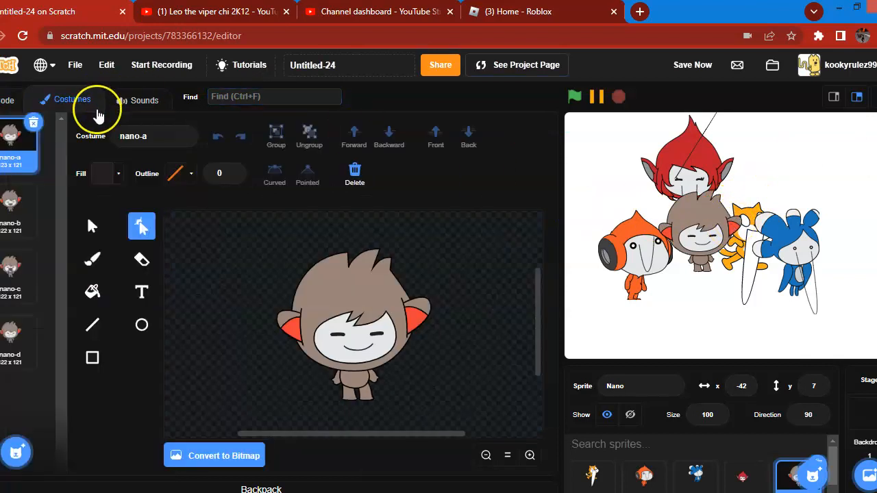
{"action": "left_click", "coordinate": [102, 230]}
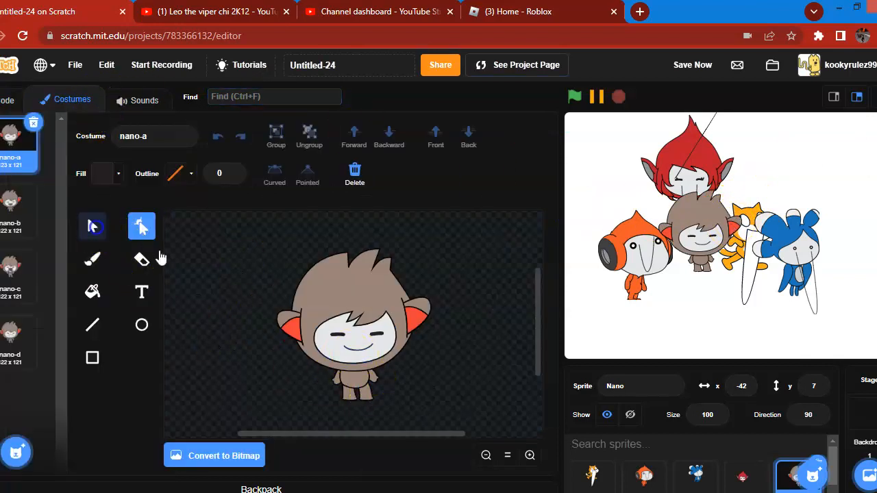
{"action": "left_click", "coordinate": [139, 225]}
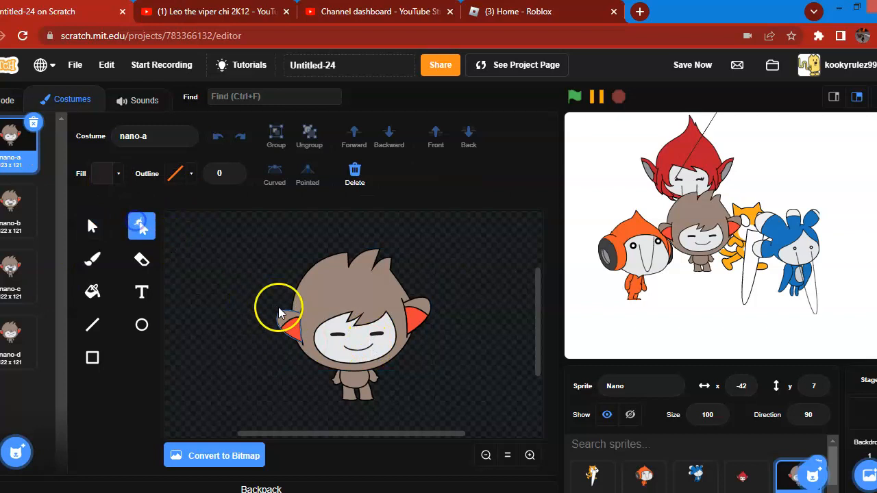
{"action": "left_click", "coordinate": [361, 370]}
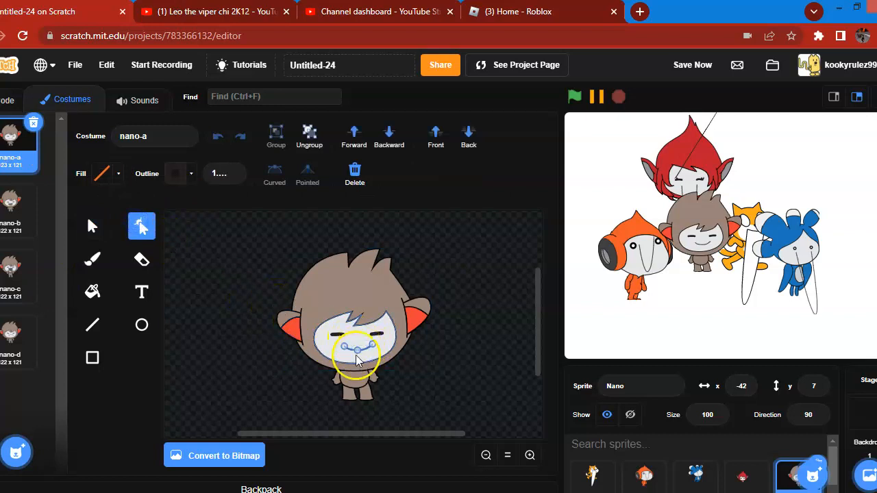
{"action": "left_click_drag", "start_coordinate": [355, 354], "coordinate": [364, 356]}
{"action": "left_click_drag", "start_coordinate": [447, 359], "coordinate": [358, 464]}
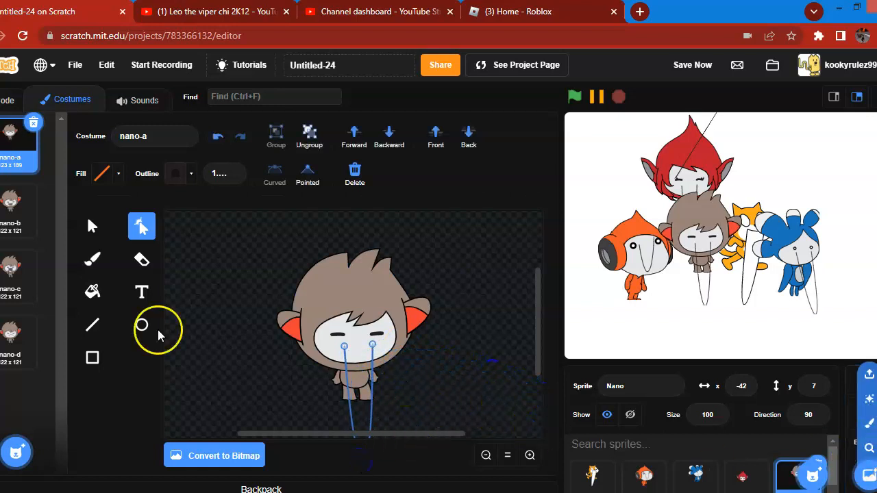
{"action": "left_click", "coordinate": [340, 331]}
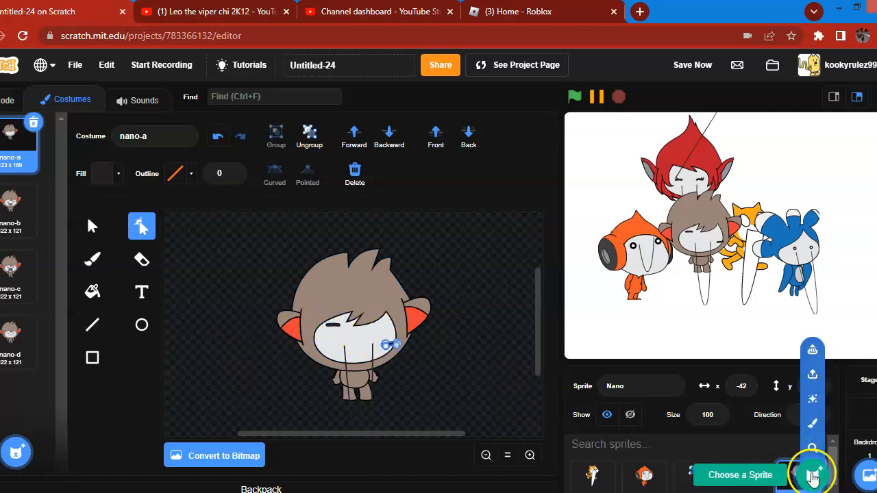
Step: Add the Gobo sprite from the sprite library and place it above Tera at x 72, y 81
{"action": "left_click", "coordinate": [812, 474]}
{"action": "left_click", "coordinate": [66, 108]}
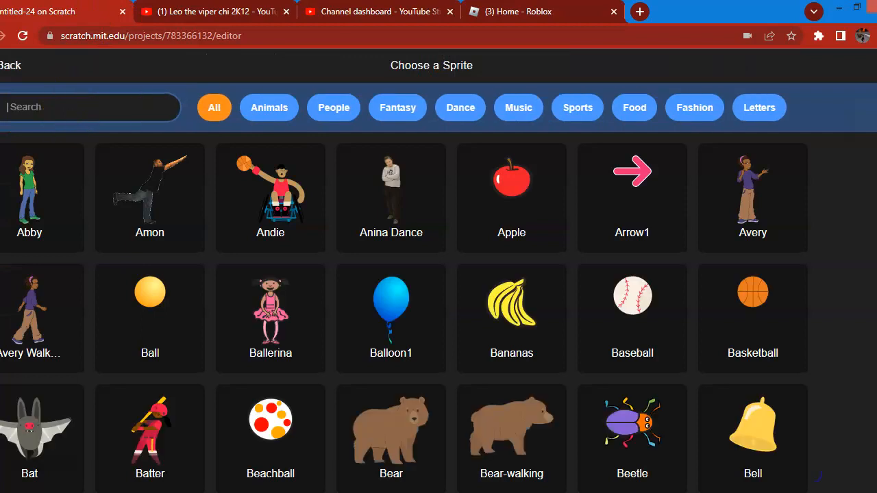
{"action": "type", "text": "gogbo"}
{"action": "key", "text": "BackSpace"}
{"action": "key", "text": "BackSpace"}
{"action": "key", "text": "BackSpace"}
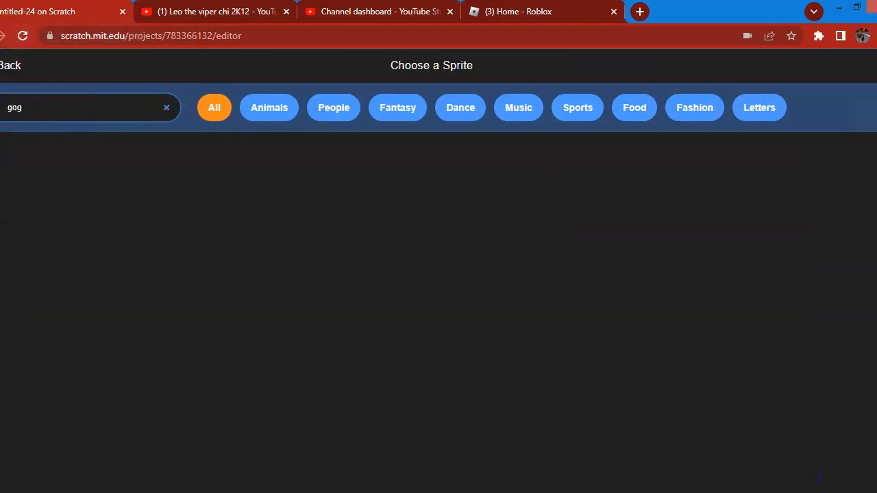
{"action": "left_click", "coordinate": [520, 210]}
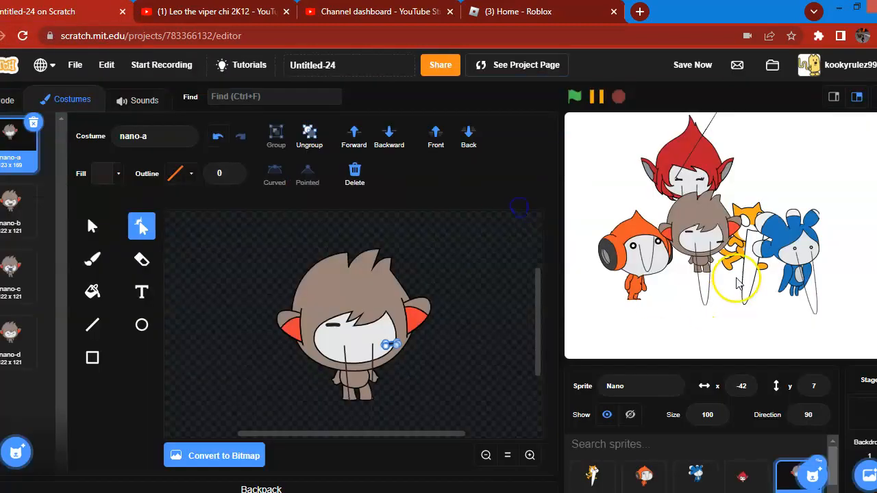
{"action": "left_click_drag", "start_coordinate": [752, 244], "coordinate": [781, 190]}
Step: Enlarge both of Gobo's arms in costume gobo-a into giant wing shapes spreading upward past the canvas edges
{"action": "left_click", "coordinate": [26, 103]}
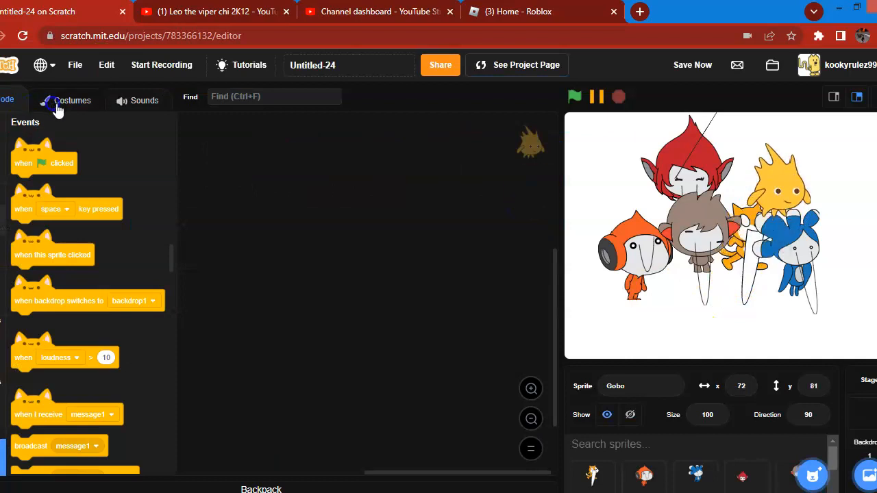
{"action": "left_click", "coordinate": [57, 102]}
{"action": "left_click", "coordinate": [304, 358]}
{"action": "left_click", "coordinate": [89, 226]}
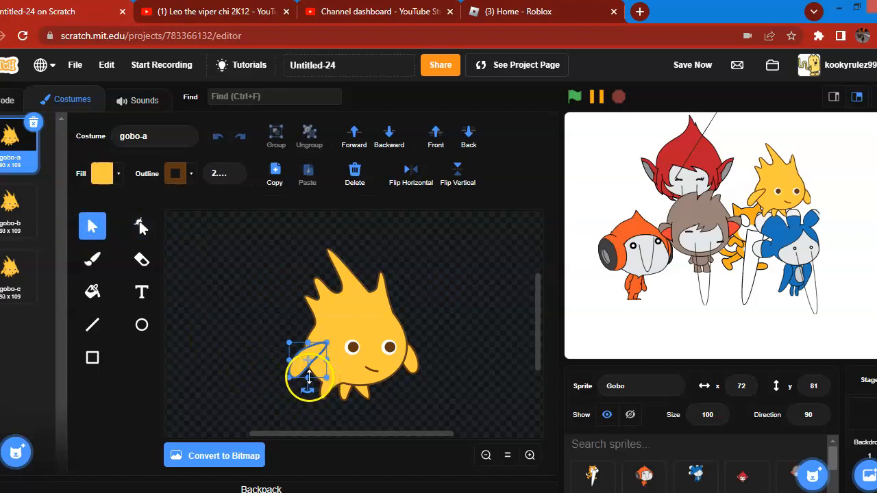
{"action": "left_click_drag", "start_coordinate": [308, 392], "coordinate": [146, 197]}
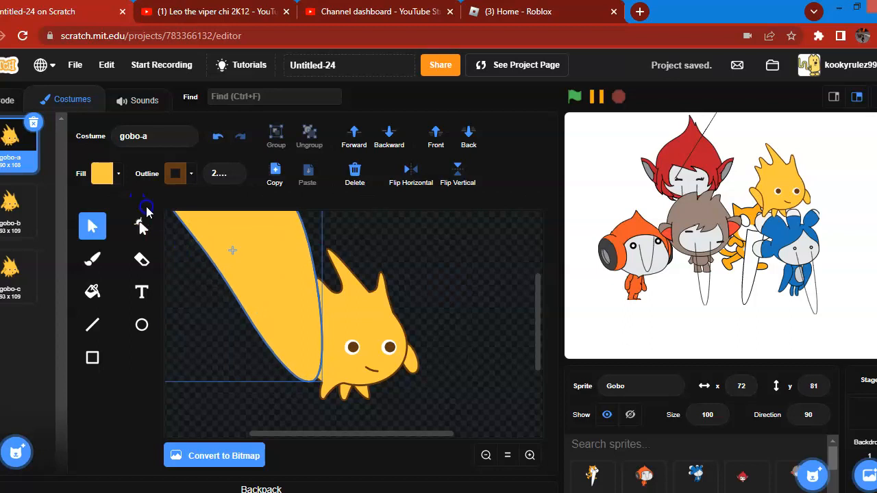
{"action": "left_click", "coordinate": [413, 367]}
{"action": "left_click_drag", "start_coordinate": [400, 386], "coordinate": [628, 132]}
Step: Move both of Gobo's eyes higher up on the head in gobo-a
{"action": "left_click", "coordinate": [350, 333]}
{"action": "left_click_drag", "start_coordinate": [351, 344], "coordinate": [337, 315]}
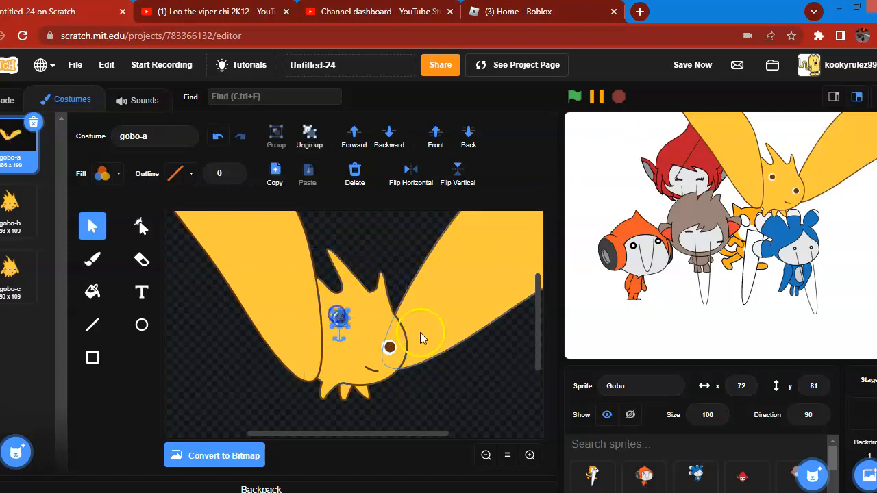
{"action": "left_click", "coordinate": [389, 347]}
{"action": "left_click_drag", "start_coordinate": [403, 369], "coordinate": [400, 346]}
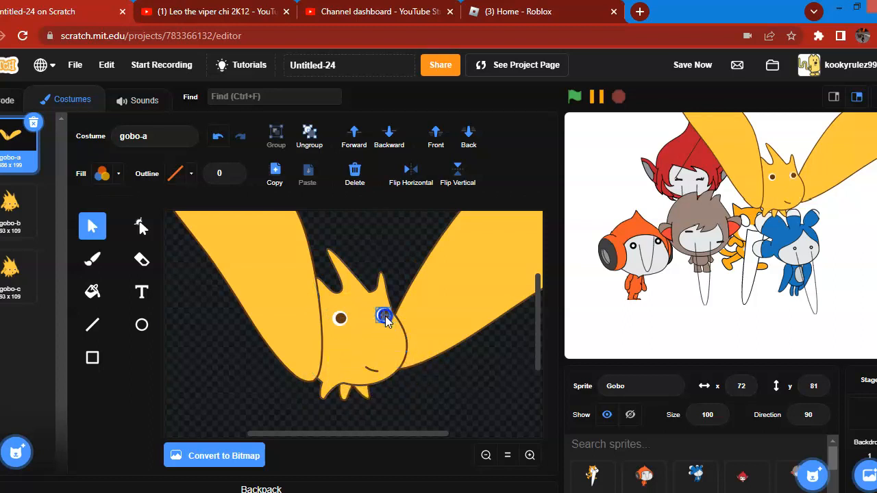
{"action": "left_click", "coordinate": [141, 226]}
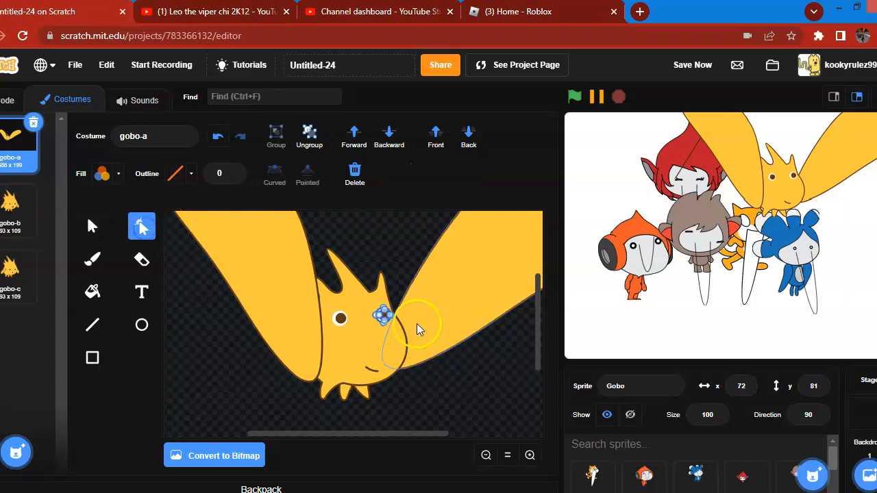
{"action": "left_click", "coordinate": [386, 318]}
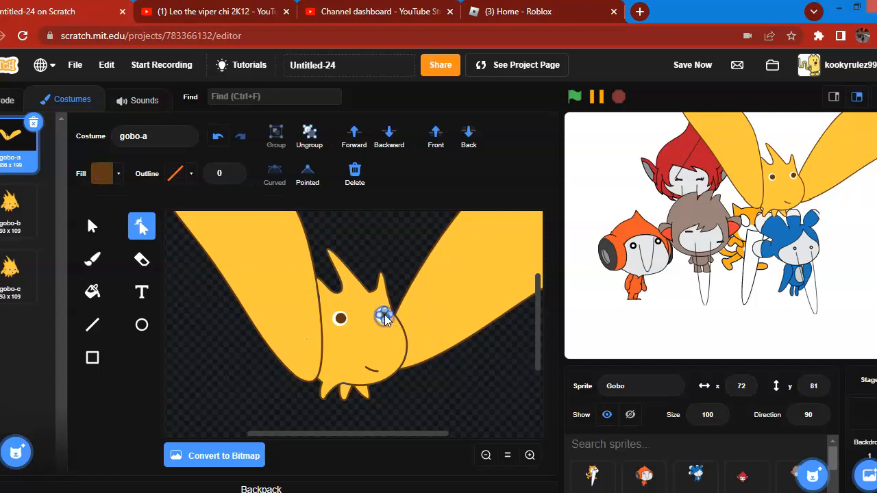
{"action": "left_click", "coordinate": [384, 315]}
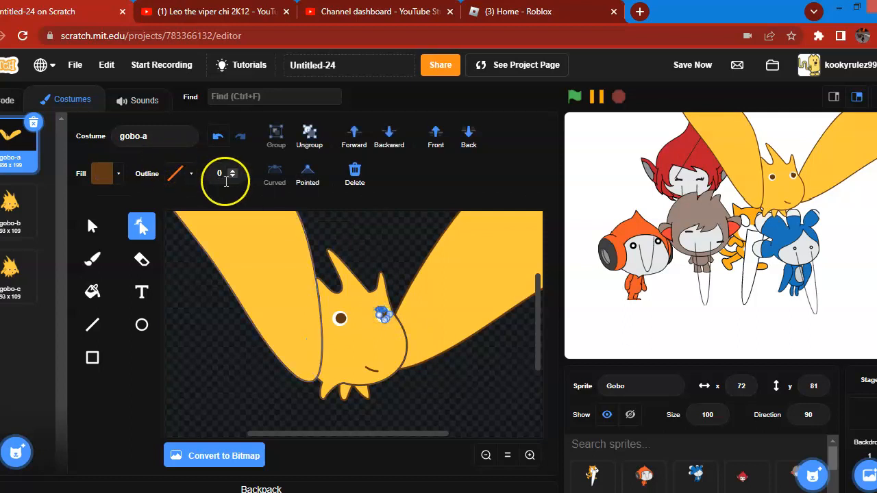
{"action": "left_click", "coordinate": [217, 139]}
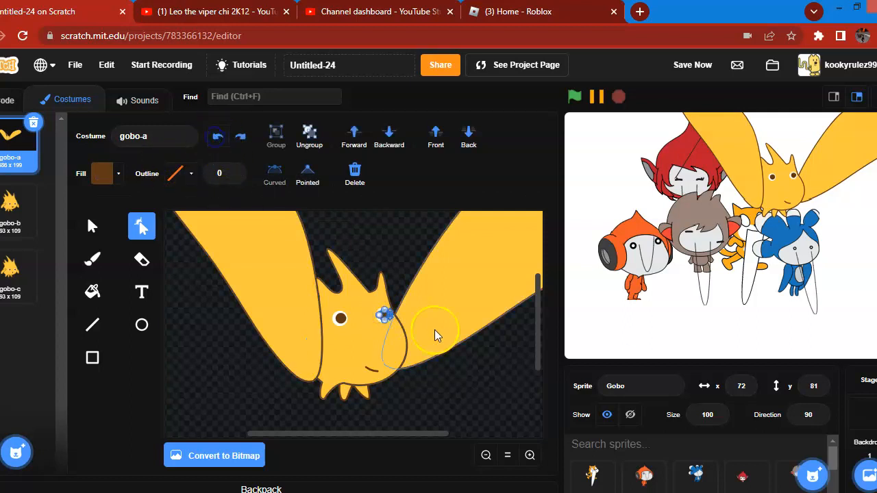
{"action": "left_click", "coordinate": [385, 315]}
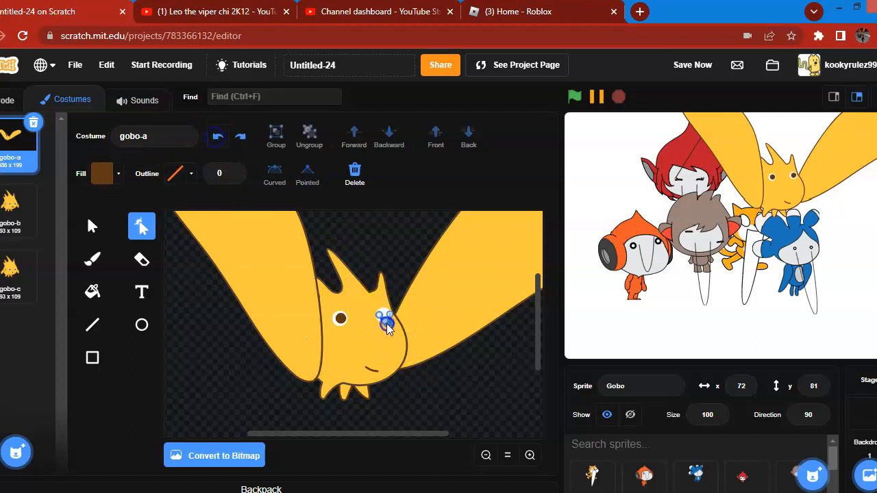
{"action": "left_click", "coordinate": [216, 137]}
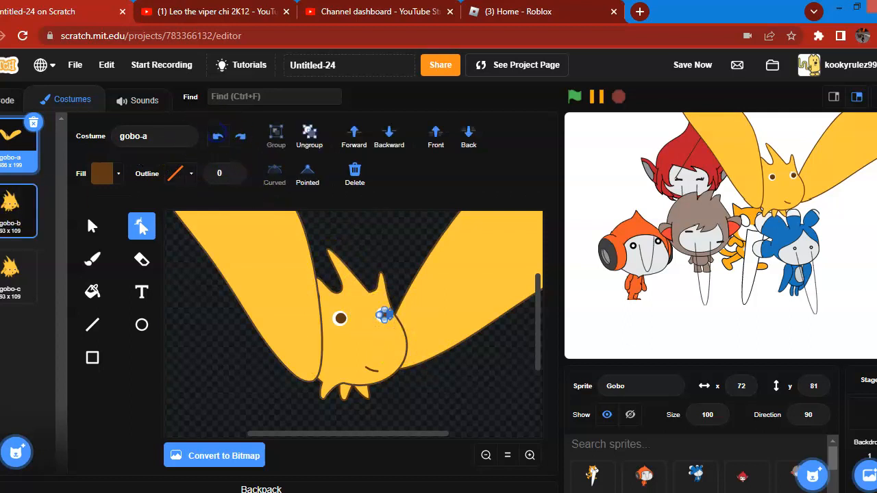
Step: In costume gobo-b, enlarge both of Gobo's arms into giant wing shapes spreading upward past the canvas edges
{"action": "left_click", "coordinate": [28, 219]}
{"action": "left_click", "coordinate": [373, 371]}
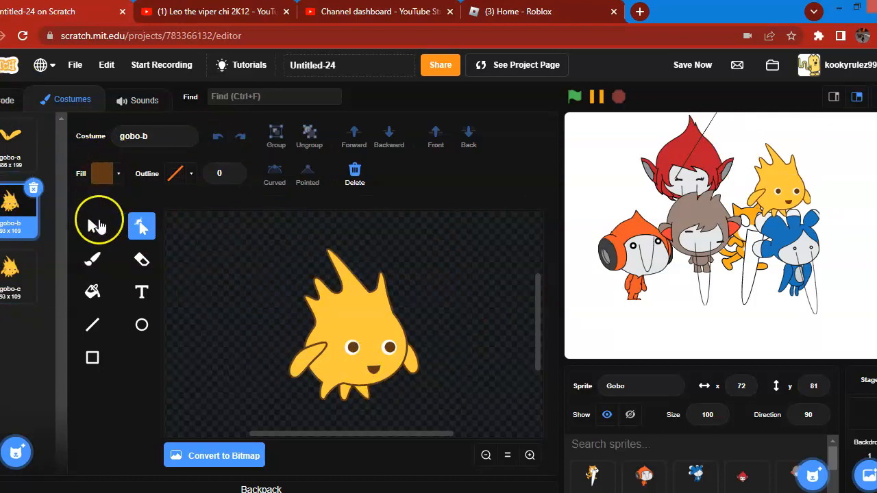
{"action": "left_click", "coordinate": [93, 225]}
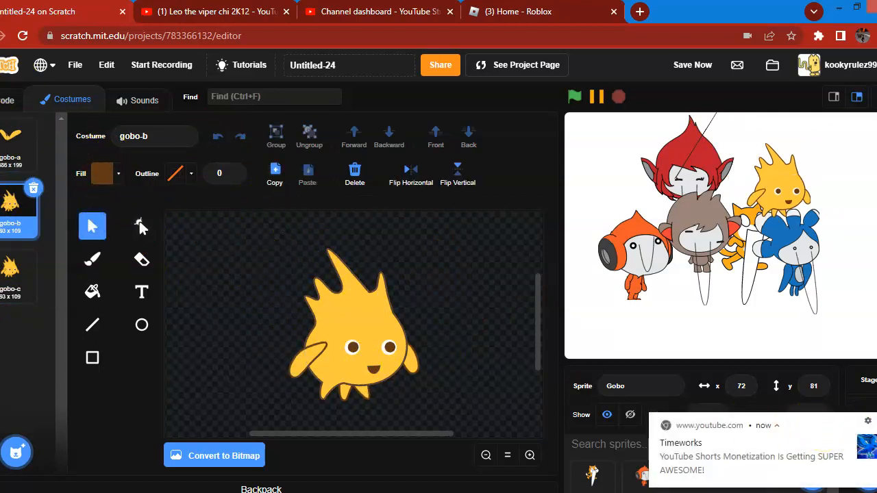
{"action": "left_click", "coordinate": [876, 421]}
{"action": "left_click", "coordinate": [308, 364]}
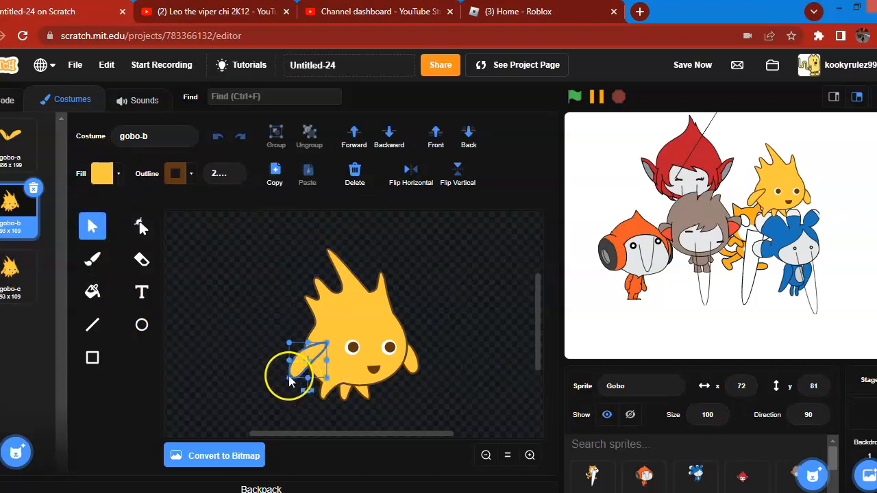
{"action": "left_click_drag", "start_coordinate": [288, 376], "coordinate": [195, 164]}
{"action": "left_click", "coordinate": [412, 367]}
{"action": "mouse_move", "coordinate": [413, 367]}
{"action": "left_mouse_down"}
{"action": "mouse_move", "coordinate": [440, 405]}
{"action": "mouse_move", "coordinate": [422, 369]}
{"action": "left_mouse_up"}
{"action": "left_click", "coordinate": [216, 137]}
{"action": "left_click", "coordinate": [409, 366]}
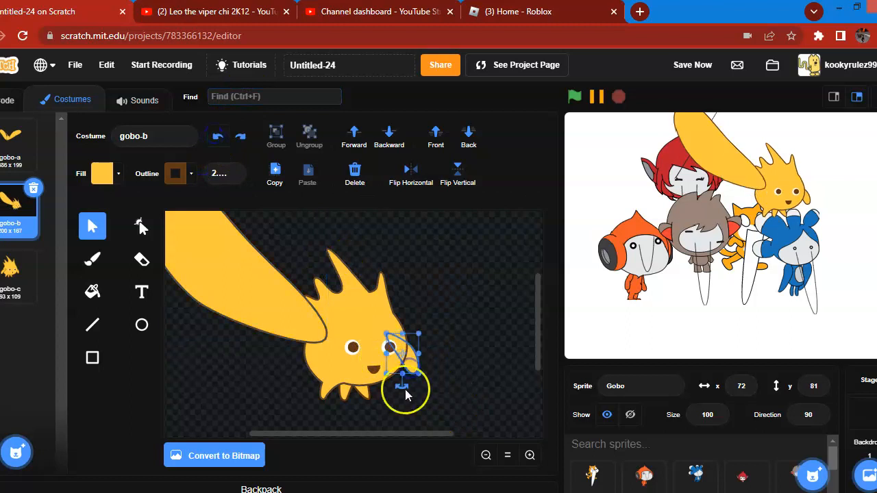
{"action": "left_click_drag", "start_coordinate": [416, 375], "coordinate": [530, 165]}
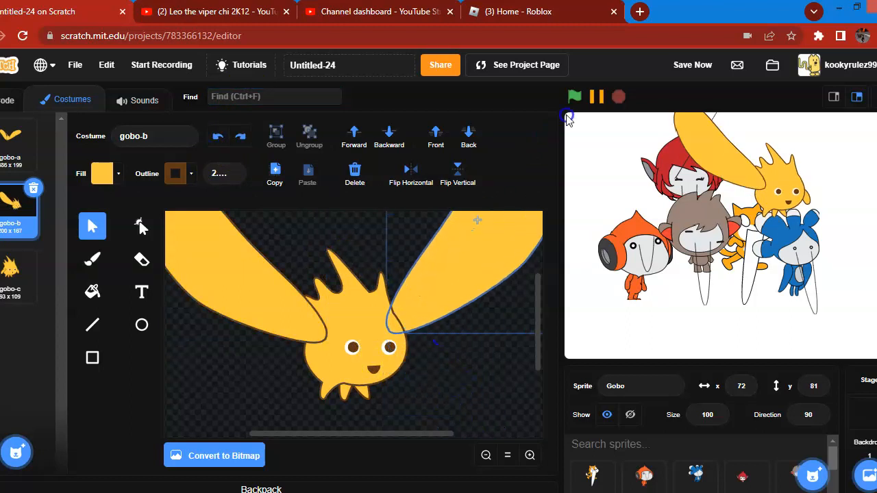
Step: Move Gobo's eyes in gobo-b to uneven heights and enlarge the mouth into a giant brown half-circle across the lower body
{"action": "left_click_drag", "start_coordinate": [352, 350], "coordinate": [345, 331]}
{"action": "left_click_drag", "start_coordinate": [389, 347], "coordinate": [186, 437]}
{"action": "left_click", "coordinate": [374, 371]}
{"action": "left_click_drag", "start_coordinate": [278, 423], "coordinate": [327, 411]}
{"action": "left_click_drag", "start_coordinate": [430, 355], "coordinate": [346, 370]}
{"action": "left_click_drag", "start_coordinate": [399, 342], "coordinate": [377, 352]}
{"action": "mouse_move", "coordinate": [329, 380]}
{"action": "left_mouse_down"}
{"action": "mouse_move", "coordinate": [367, 369]}
{"action": "mouse_move", "coordinate": [329, 365]}
{"action": "left_mouse_up"}
{"action": "left_click_drag", "start_coordinate": [396, 365], "coordinate": [385, 300]}
{"action": "left_click_drag", "start_coordinate": [356, 372], "coordinate": [393, 370]}
{"action": "left_click", "coordinate": [453, 384]}
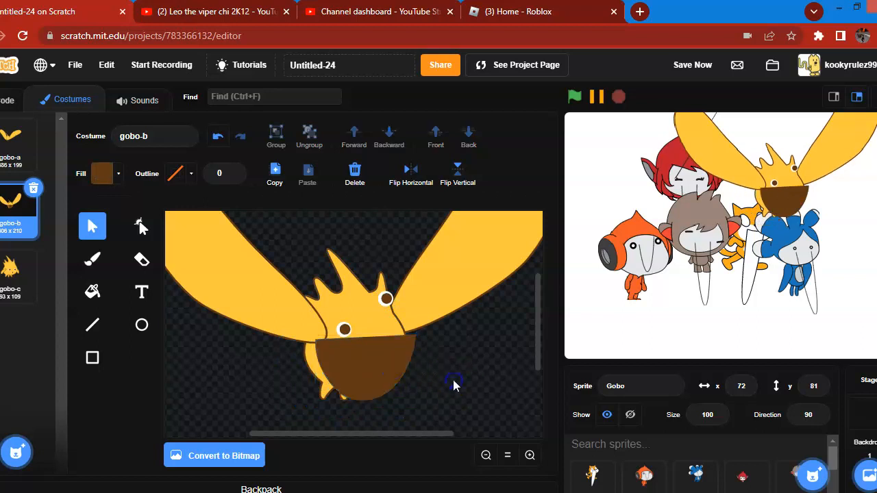
Step: In costume gobo-c, stretch Gobo's mouth into a wide brown oval and place it over the eyes
{"action": "left_click", "coordinate": [15, 277]}
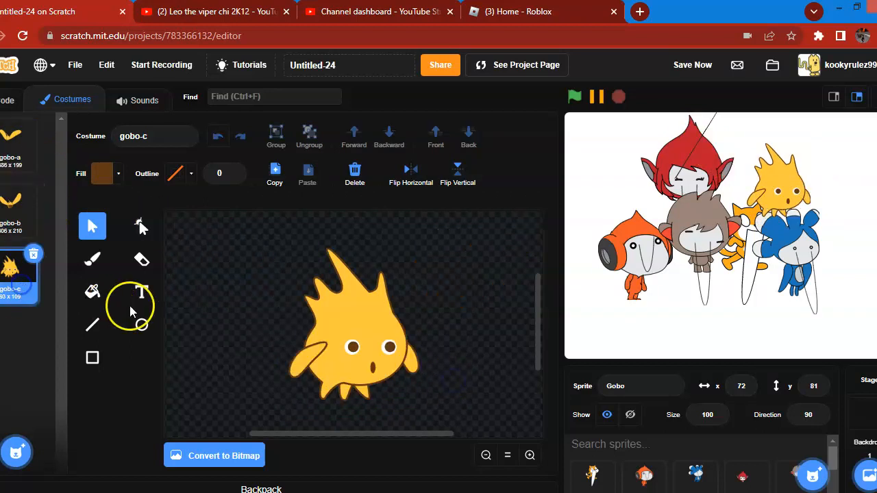
{"action": "left_click_drag", "start_coordinate": [374, 372], "coordinate": [236, 67]}
{"action": "left_click_drag", "start_coordinate": [264, 236], "coordinate": [374, 330]}
{"action": "mouse_move", "coordinate": [472, 316]}
{"action": "left_mouse_down"}
{"action": "mouse_move", "coordinate": [377, 315]}
{"action": "mouse_move", "coordinate": [350, 236]}
{"action": "mouse_move", "coordinate": [348, 395]}
{"action": "mouse_move", "coordinate": [361, 416]}
{"action": "mouse_move", "coordinate": [370, 408]}
{"action": "left_mouse_up"}
{"action": "scroll", "coordinate": [350, 376], "scroll_direction": "down", "scroll_amount": 3}
{"action": "scroll", "coordinate": [426, 332], "scroll_direction": "up", "scroll_amount": 4}
{"action": "scroll", "coordinate": [432, 352], "scroll_direction": "down", "scroll_amount": 1}
Step: Enlarge both of Gobo's arms in gobo-c into giant shapes spreading downward, and switch back to costume gobo-a
{"action": "left_click", "coordinate": [302, 371]}
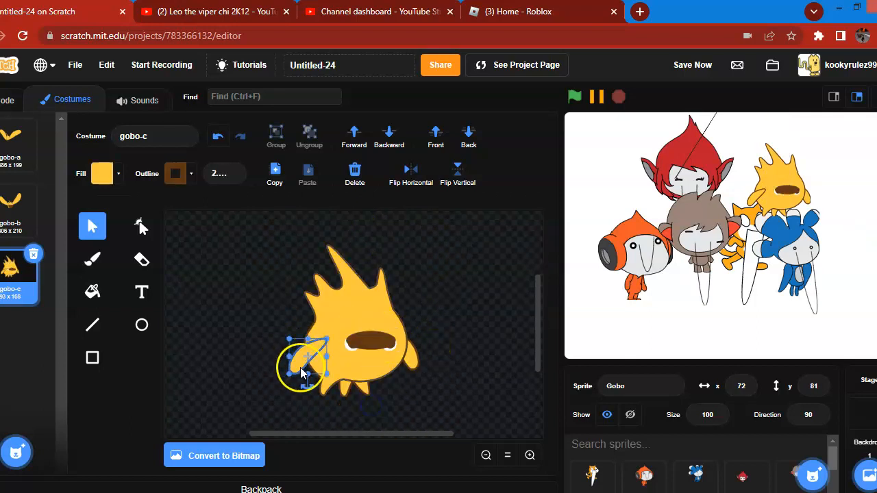
{"action": "left_click_drag", "start_coordinate": [292, 375], "coordinate": [64, 473]}
{"action": "left_click", "coordinate": [402, 356]}
{"action": "left_click", "coordinate": [412, 356]}
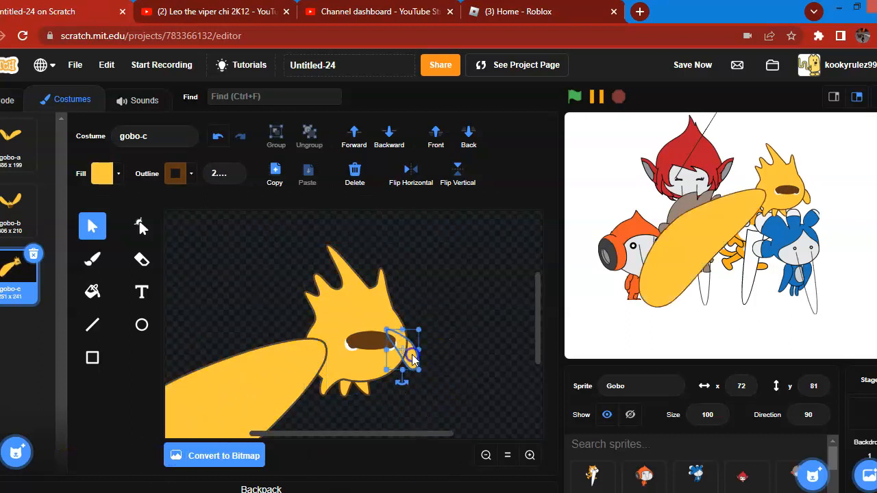
{"action": "left_click_drag", "start_coordinate": [419, 369], "coordinate": [524, 370]}
{"action": "scroll", "coordinate": [452, 260], "scroll_direction": "down", "scroll_amount": 3}
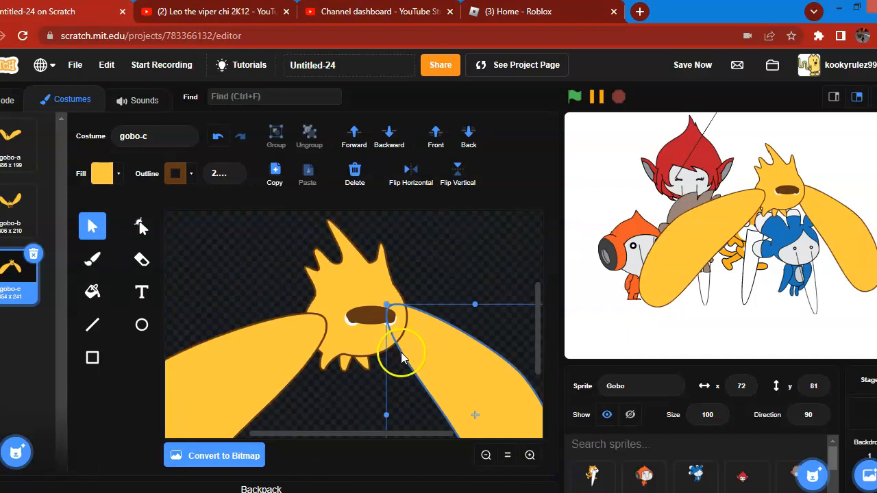
{"action": "left_click", "coordinate": [486, 241]}
{"action": "scroll", "coordinate": [483, 291], "scroll_direction": "down", "scroll_amount": 3}
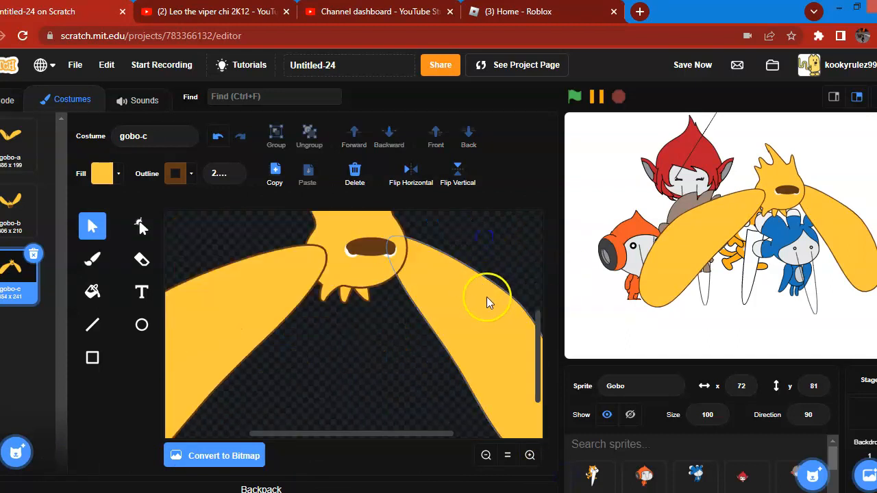
{"action": "left_click", "coordinate": [15, 149]}
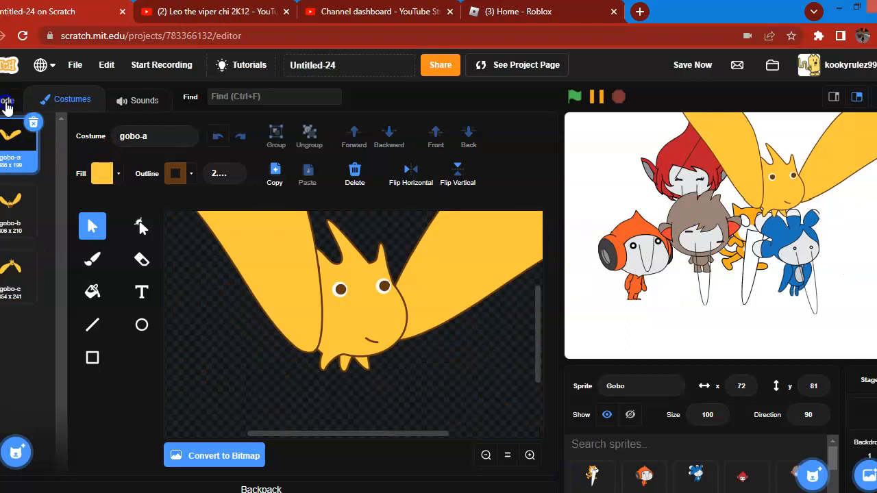
Step: Open the code area and rename the cat sprite as Cat
{"action": "left_click", "coordinate": [7, 100]}
{"action": "scroll", "coordinate": [597, 465], "scroll_direction": "down", "scroll_amount": 2}
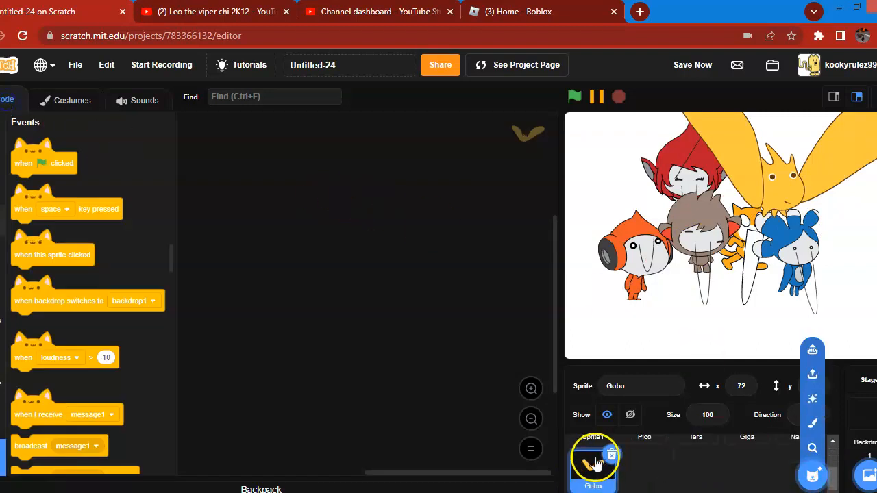
{"action": "scroll", "coordinate": [597, 467], "scroll_direction": "up", "scroll_amount": 2}
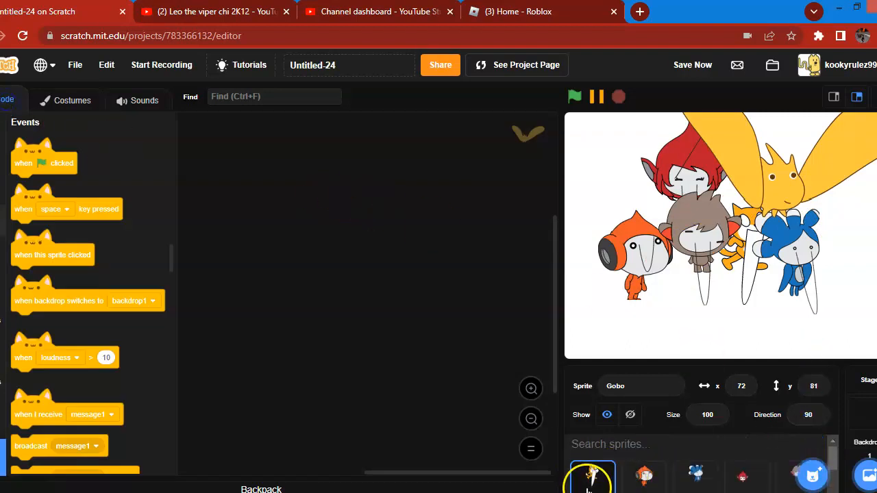
{"action": "left_click", "coordinate": [592, 476]}
{"action": "left_click", "coordinate": [652, 388]}
{"action": "type", "text": "Cat"}
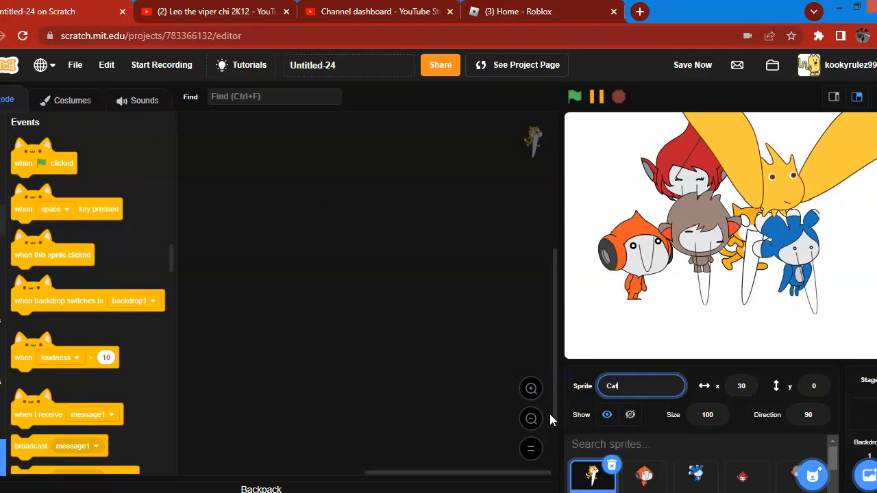
Step: Give the cat a script that says "WE are cookukoo" for 2 seconds when the green flag is clicked
{"action": "left_click_drag", "start_coordinate": [24, 163], "coordinate": [334, 249]}
{"action": "left_click", "coordinate": [2, 158]}
{"action": "left_click_drag", "start_coordinate": [20, 149], "coordinate": [332, 287]}
{"action": "left_click", "coordinate": [367, 275]}
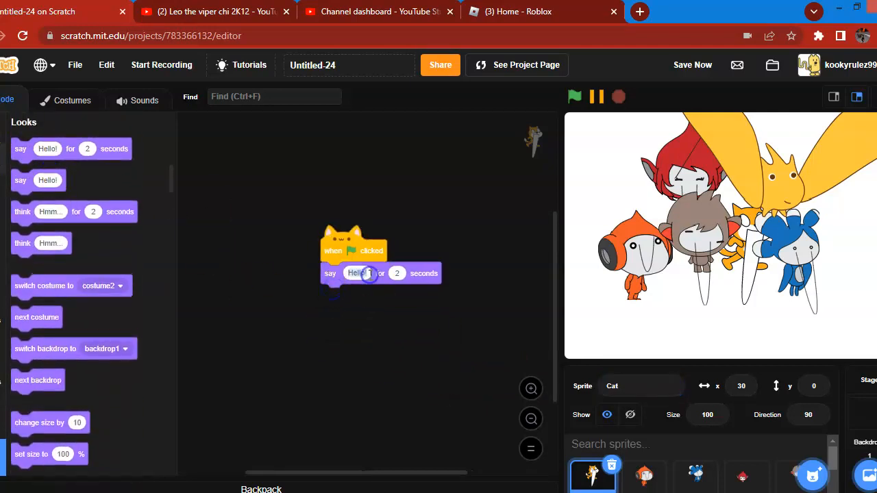
{"action": "key", "text": "BackSpace"}
{"action": "type", "text": "WE"}
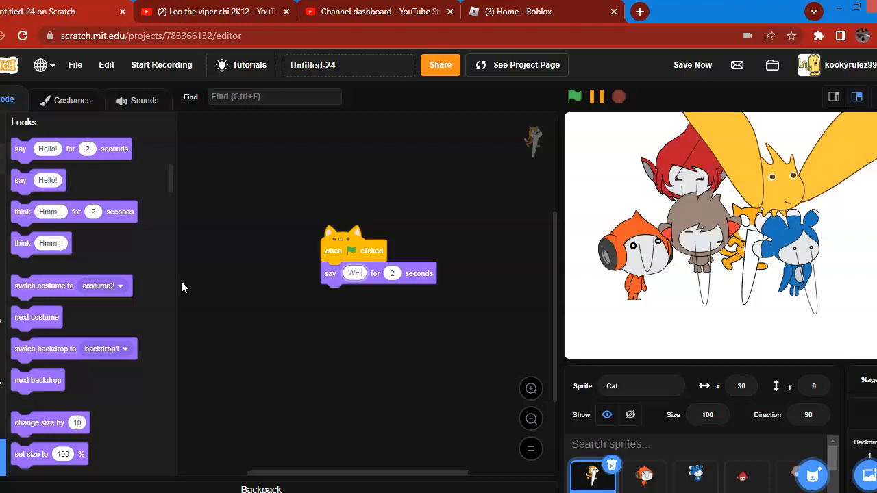
{"action": "type", "text": " are coolkukod"}
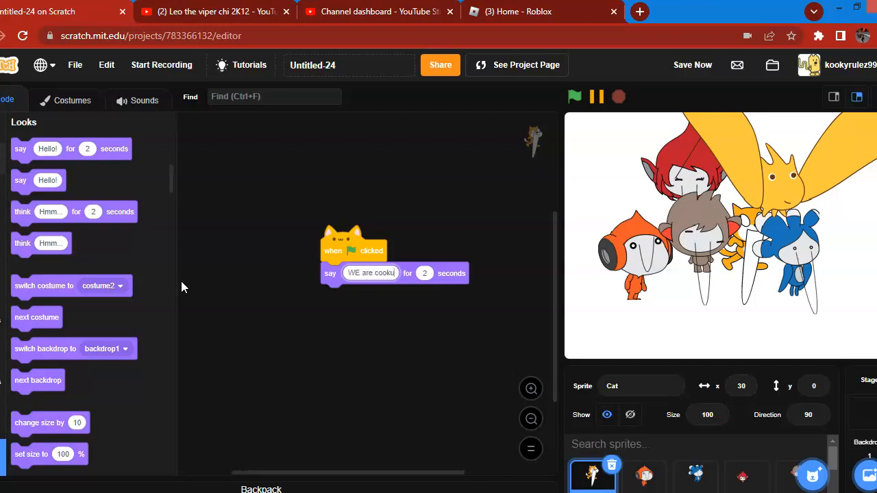
Step: Run the cat's green-flag script to test its speech bubble on the stage
{"action": "right_click", "coordinate": [393, 274]}
{"action": "left_click", "coordinate": [363, 314]}
{"action": "left_click", "coordinate": [362, 255]}
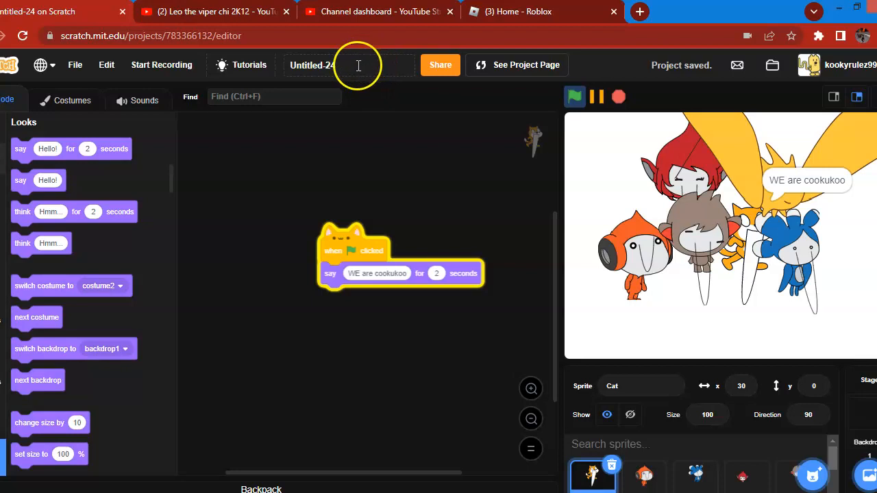
{"action": "left_click", "coordinate": [335, 96]}
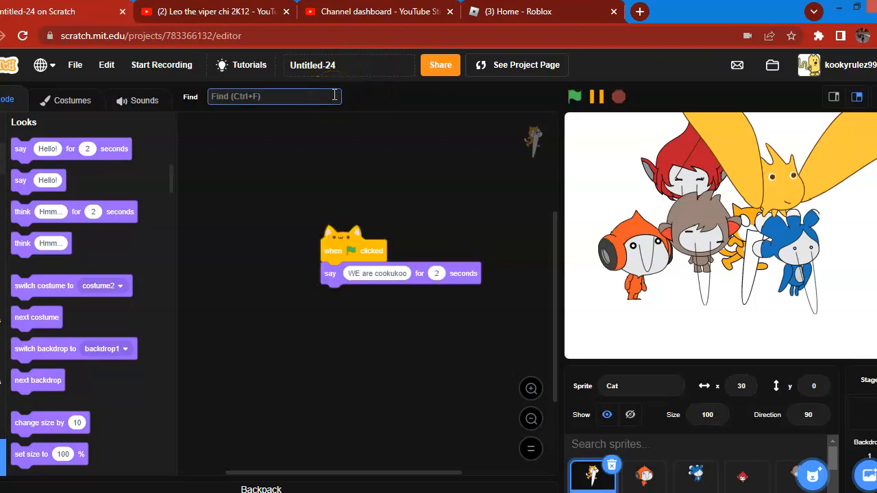